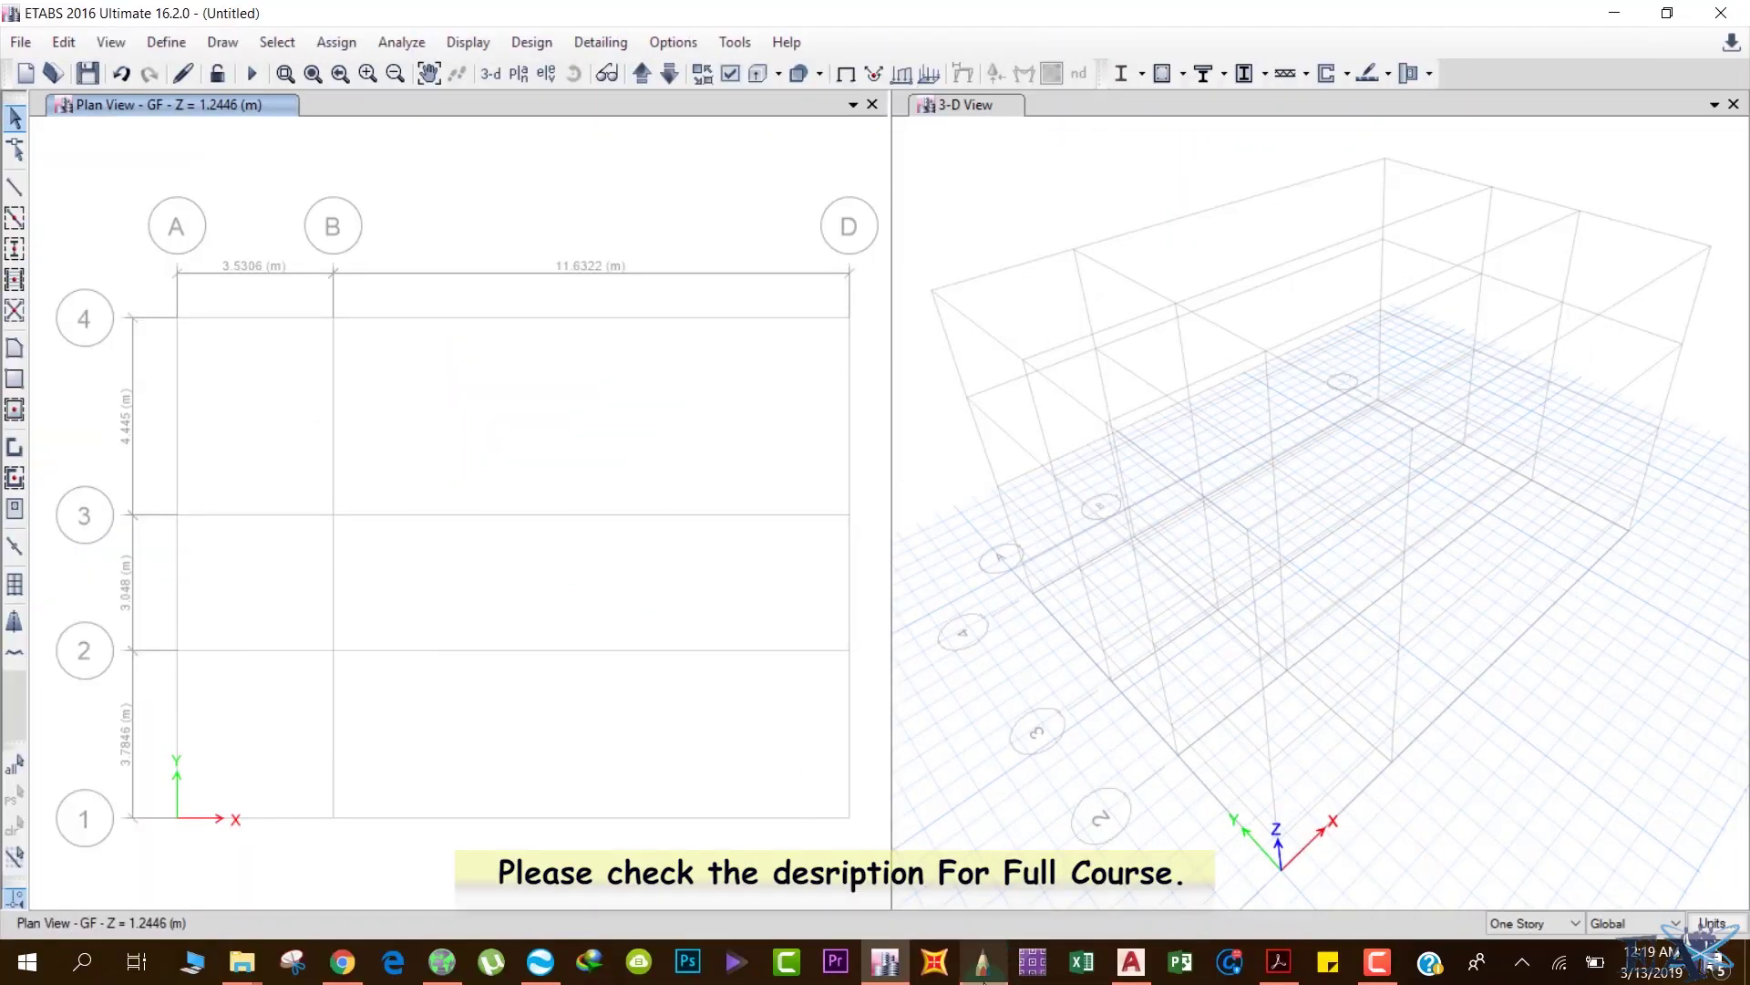
# - Switch to Autodesk SketchBook, erase the whole existing green sketch and remove the selection
pyautogui.click(980, 965)
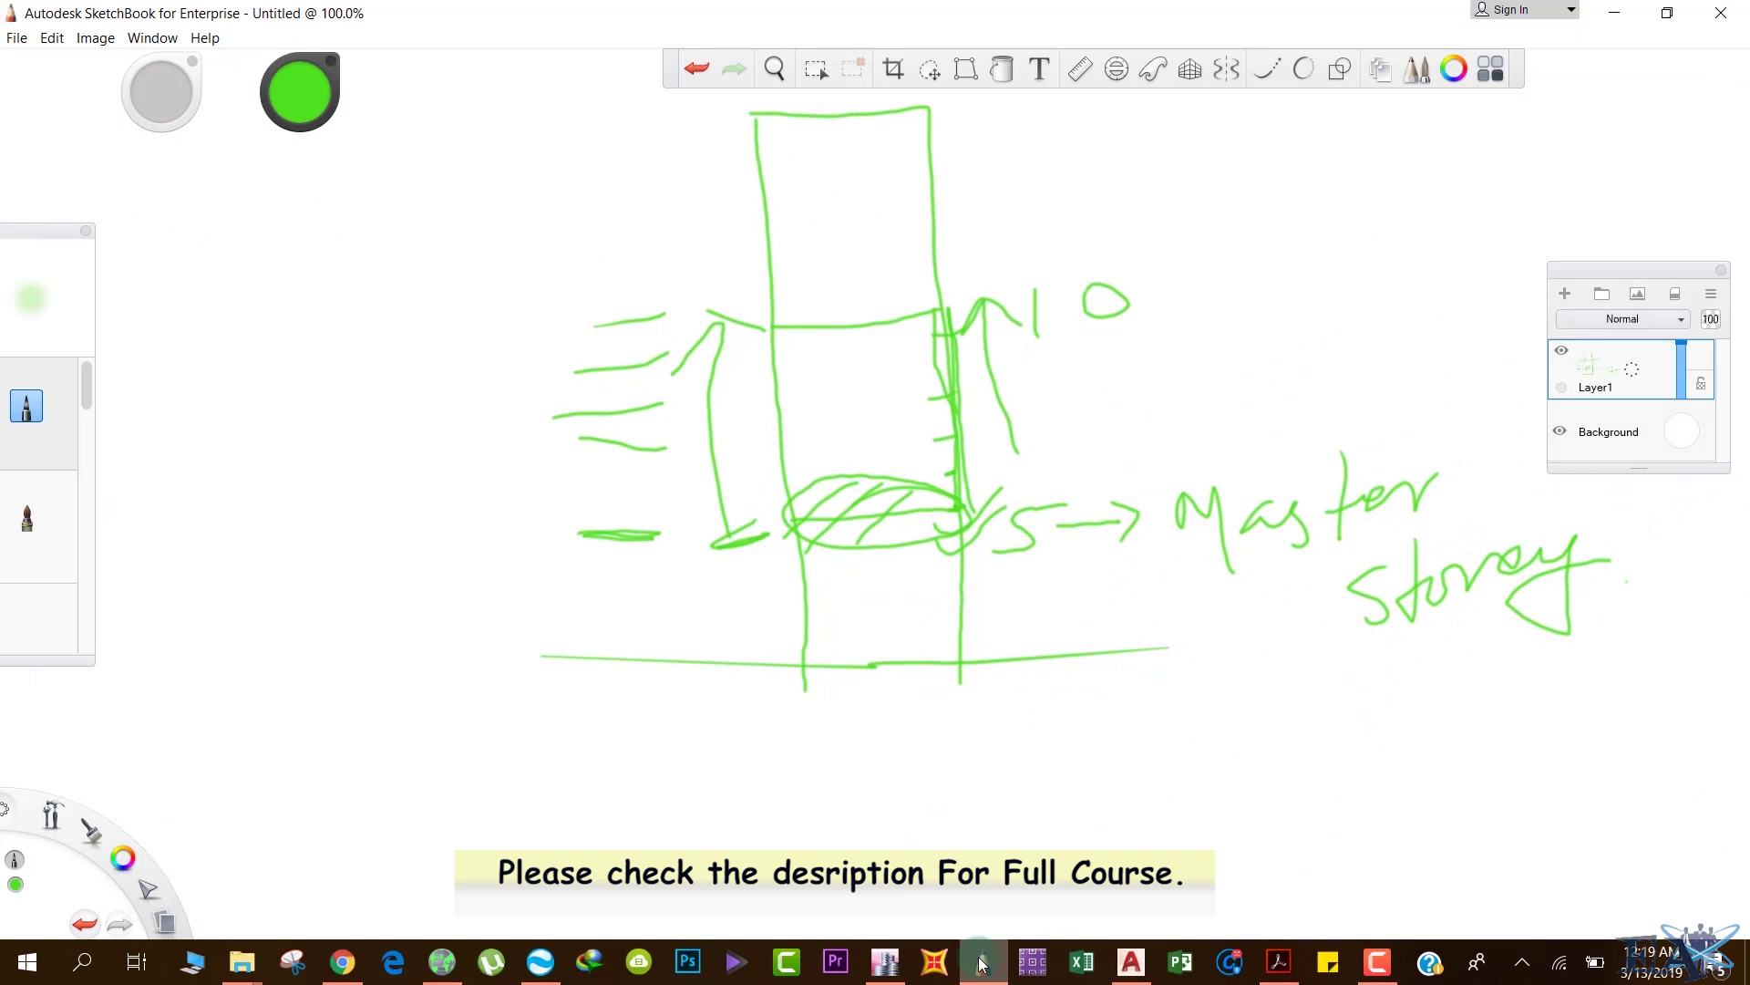
pyautogui.click(816, 69)
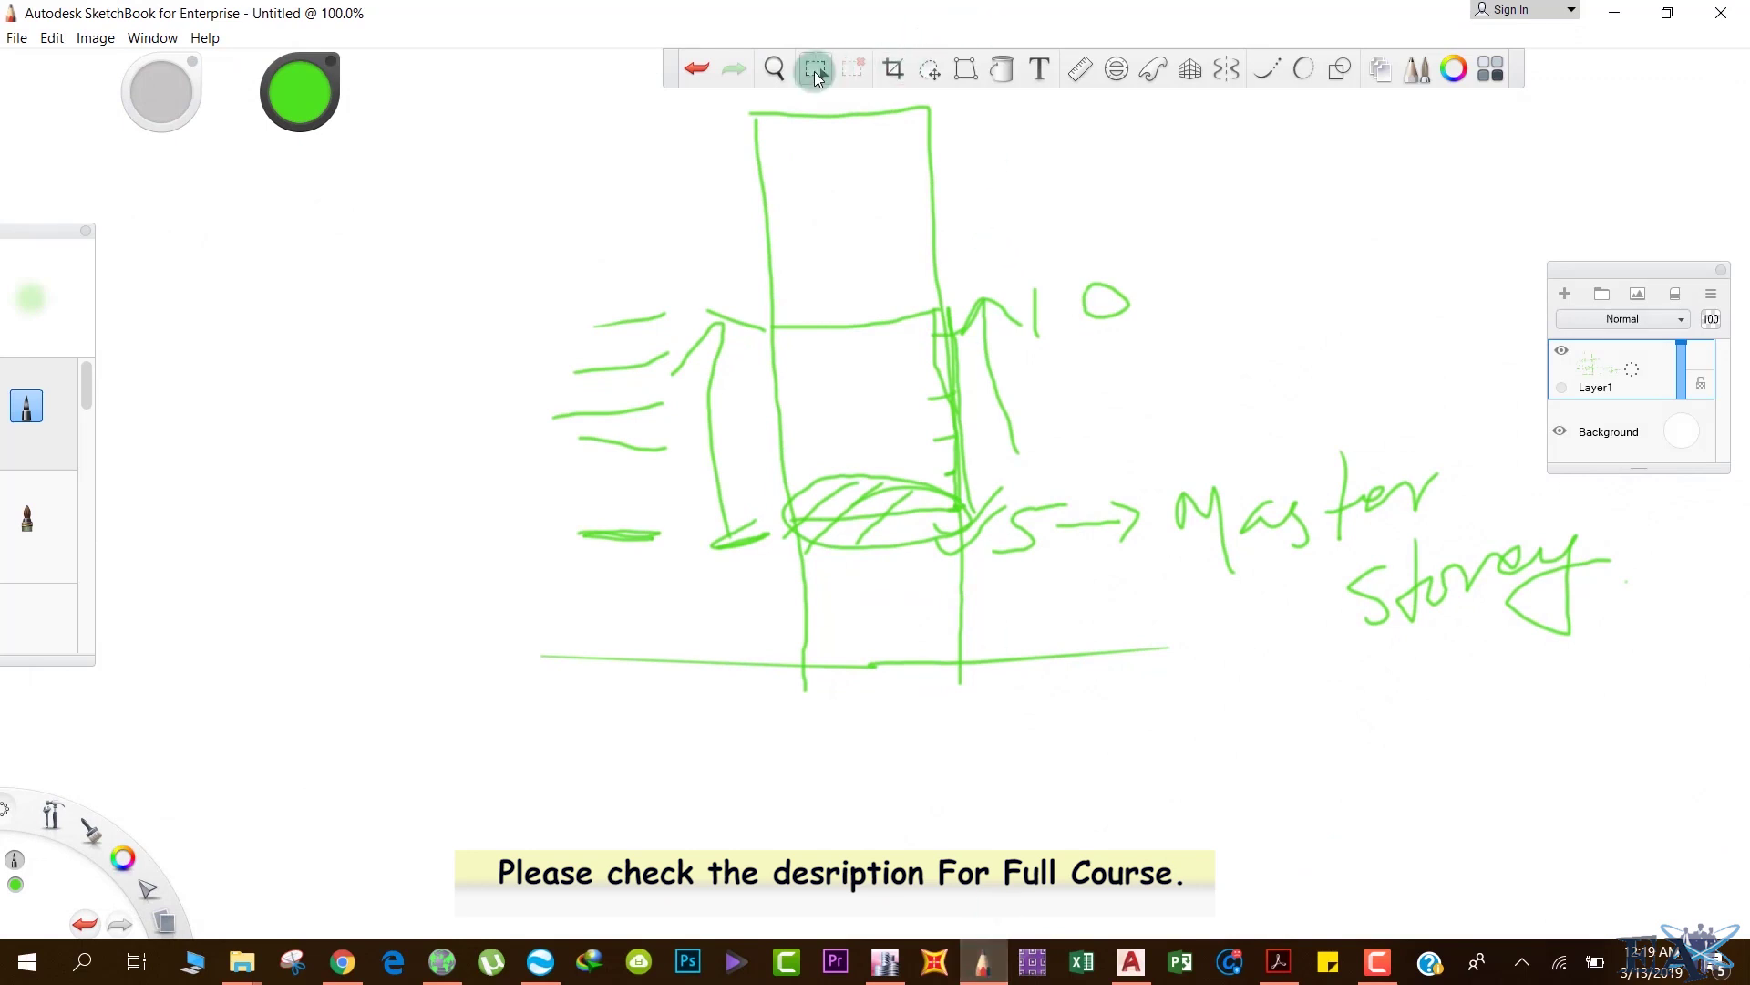
pyautogui.moveTo(469, 98); pyautogui.dragTo(1697, 928)
pyautogui.press('Delete')
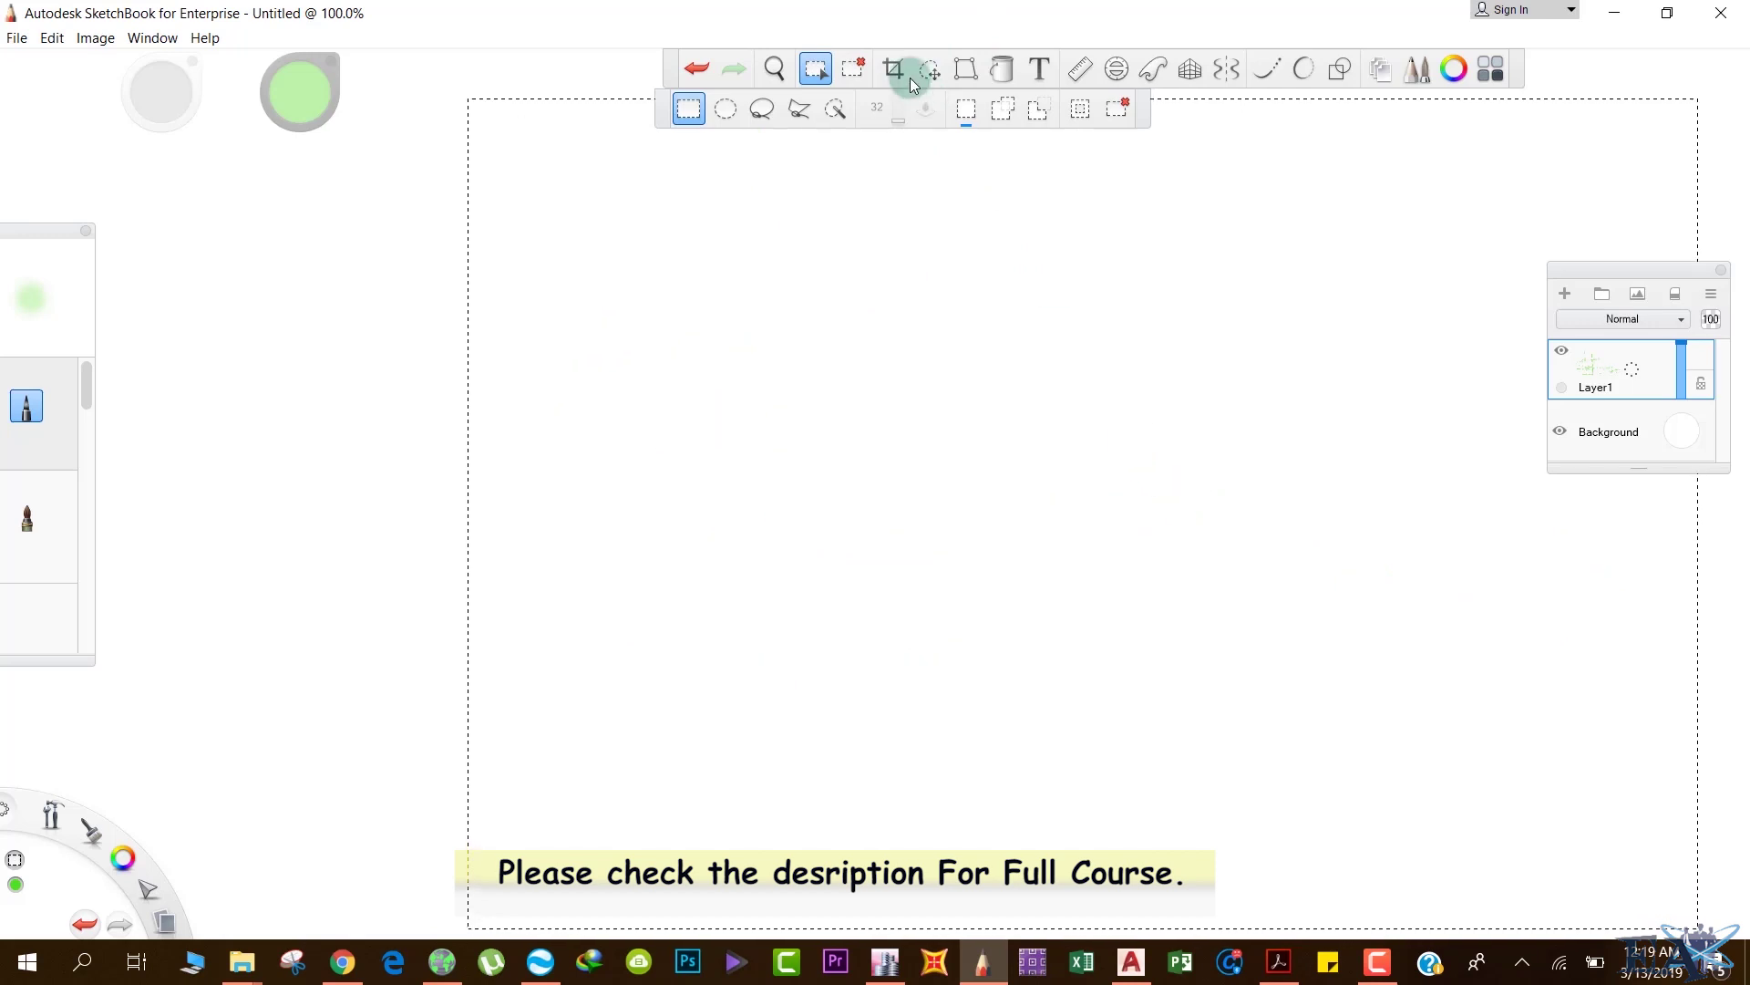
pyautogui.click(848, 70)
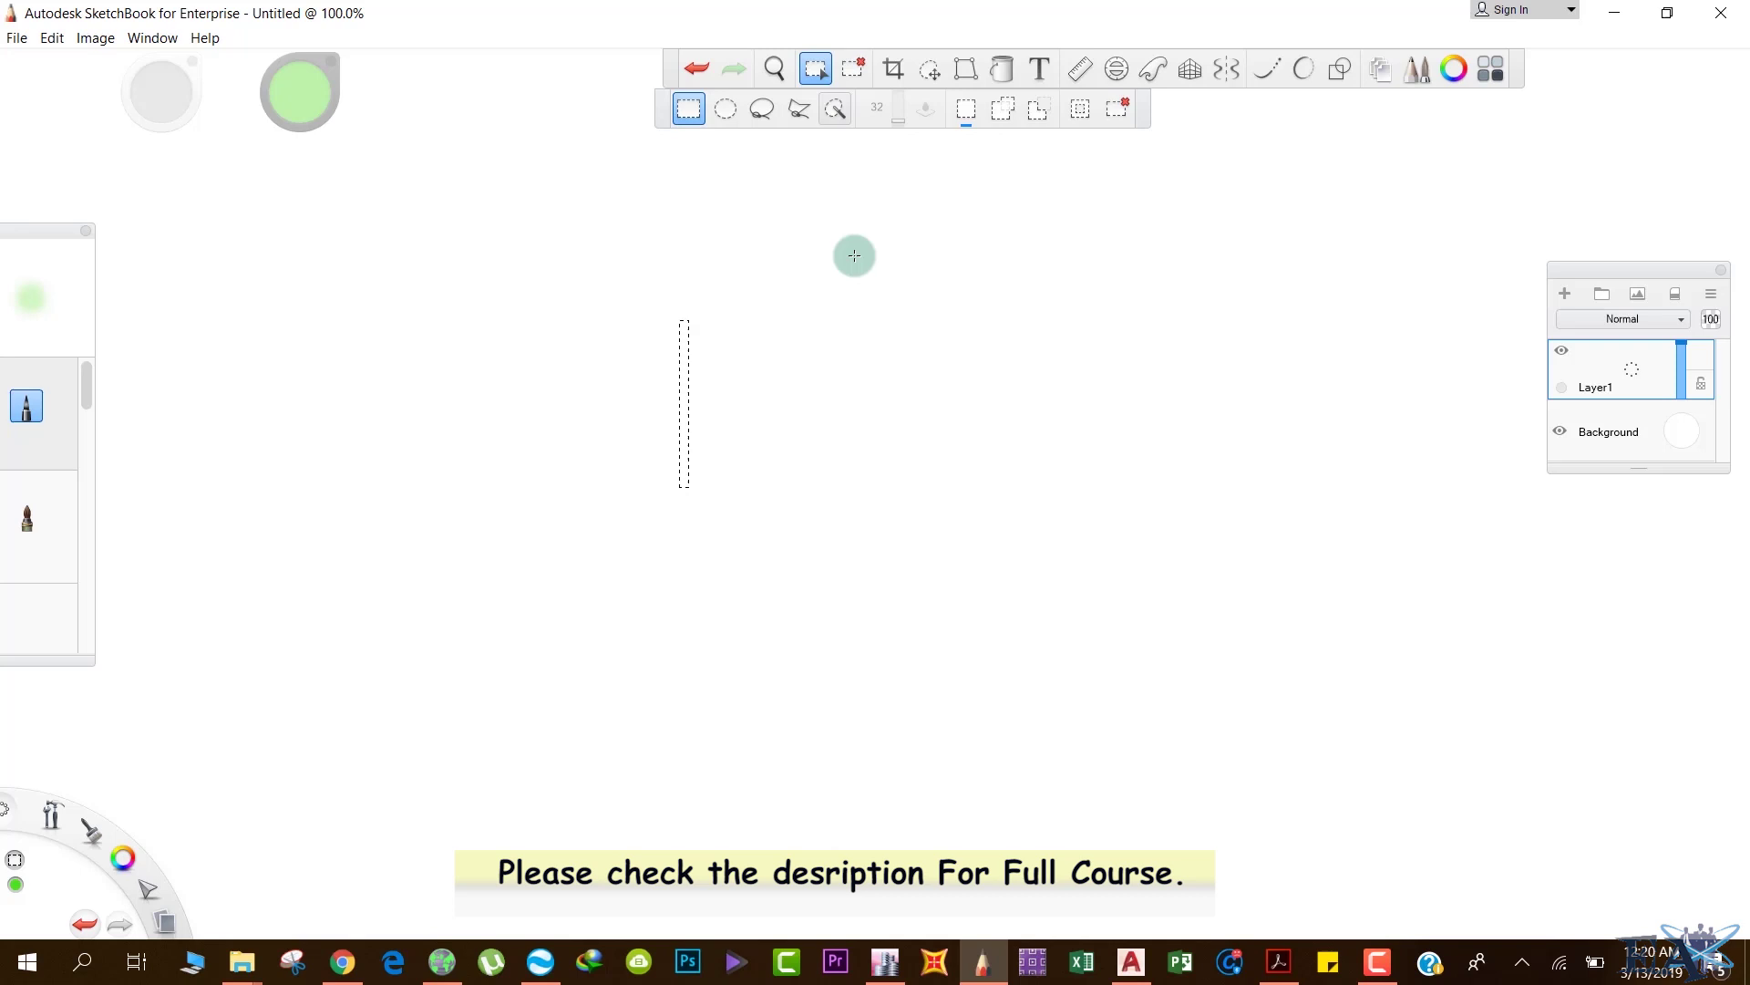
# - Draw a cyan, roughly square cross-section with the brush and add four small circles near its corners
pyautogui.click(26, 406)
pyautogui.click(300, 91)
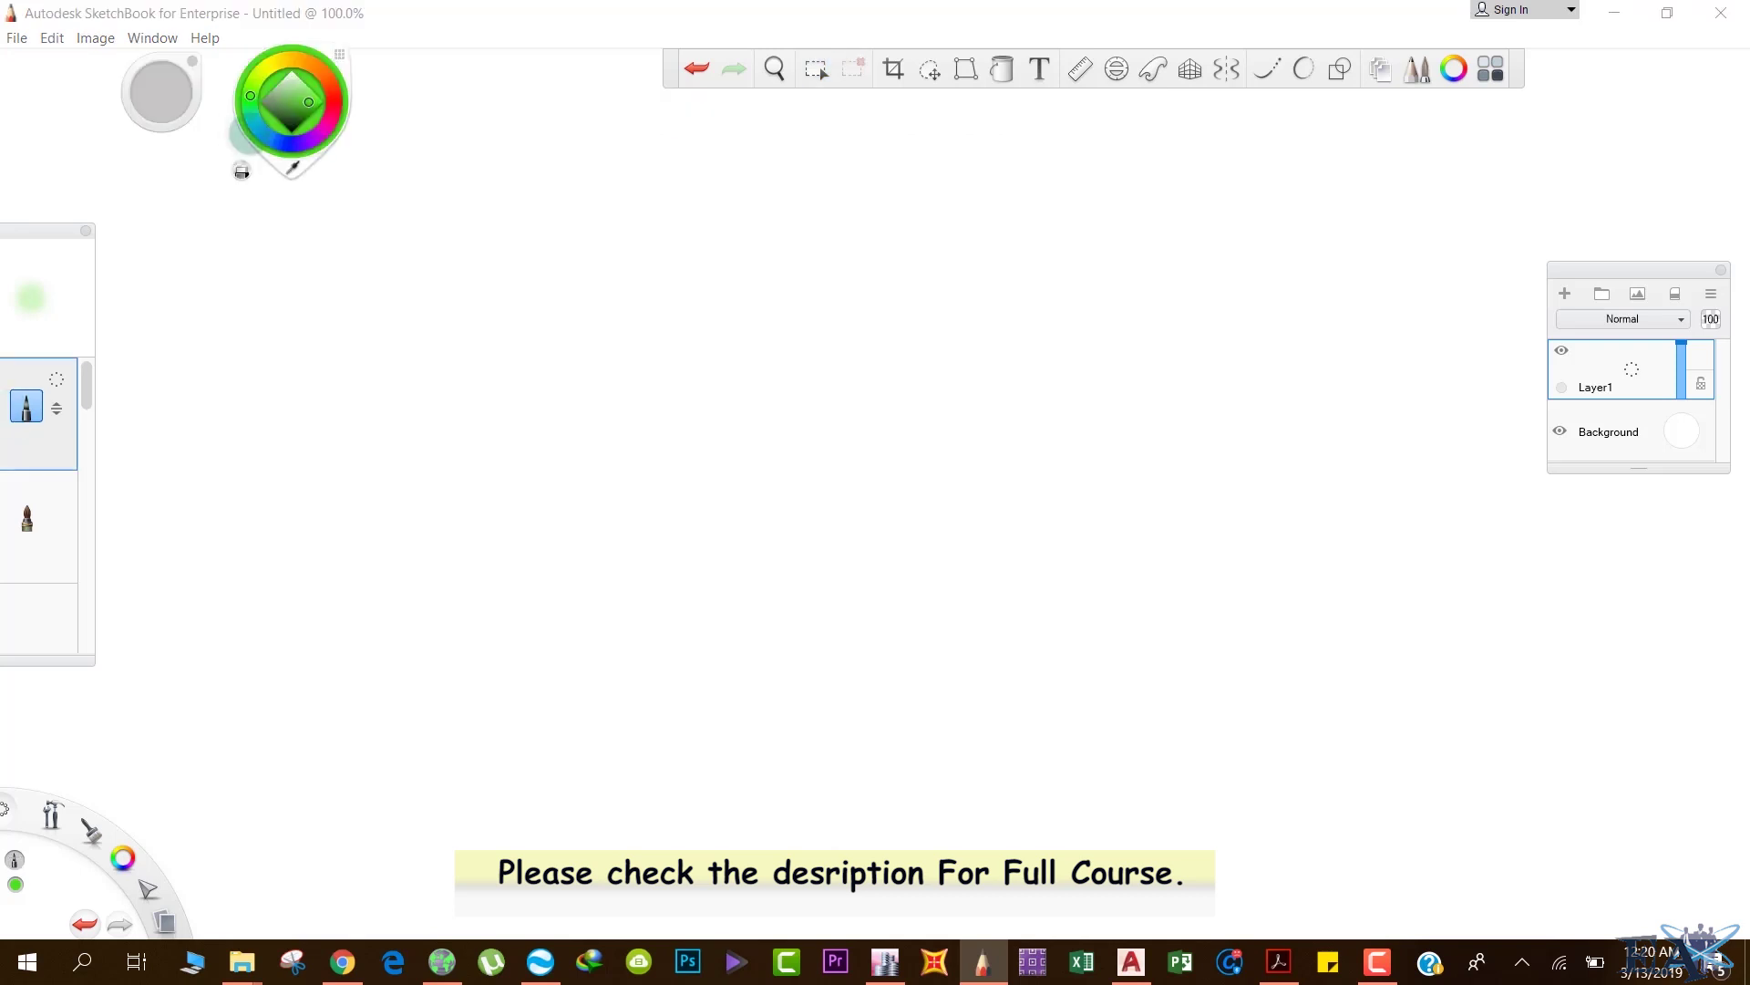
pyautogui.click(254, 121)
pyautogui.moveTo(721, 297)
pyautogui.mouseDown()
pyautogui.moveTo(723, 476)
pyautogui.moveTo(931, 261)
pyautogui.moveTo(933, 485)
pyautogui.moveTo(733, 511)
pyautogui.mouseUp()
pyautogui.moveTo(725, 452); pyautogui.dragTo(729, 511)
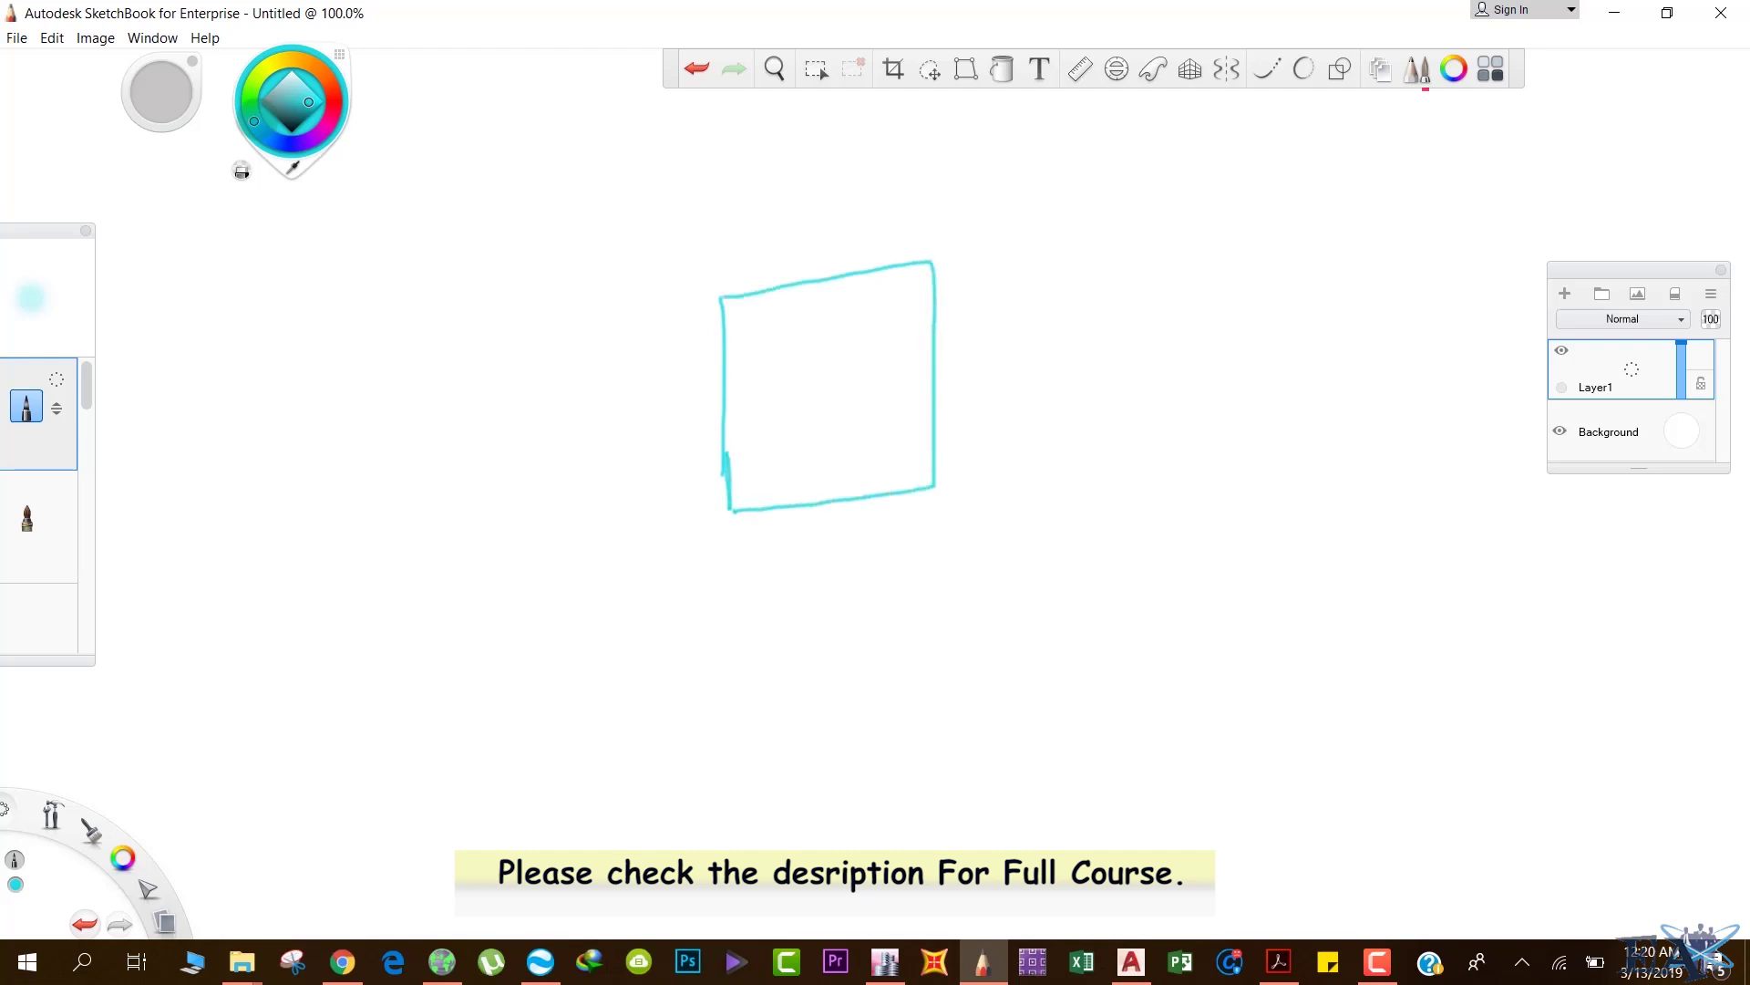
pyautogui.moveTo(772, 319)
pyautogui.mouseDown()
pyautogui.moveTo(778, 347)
pyautogui.moveTo(768, 319)
pyautogui.moveTo(898, 321)
pyautogui.moveTo(864, 312)
pyautogui.mouseUp()
pyautogui.moveTo(802, 442)
pyautogui.mouseDown()
pyautogui.moveTo(777, 456)
pyautogui.moveTo(790, 446)
pyautogui.mouseUp()
pyautogui.moveTo(872, 430)
pyautogui.mouseDown()
pyautogui.moveTo(861, 460)
pyautogui.moveTo(875, 426)
pyautogui.mouseUp()
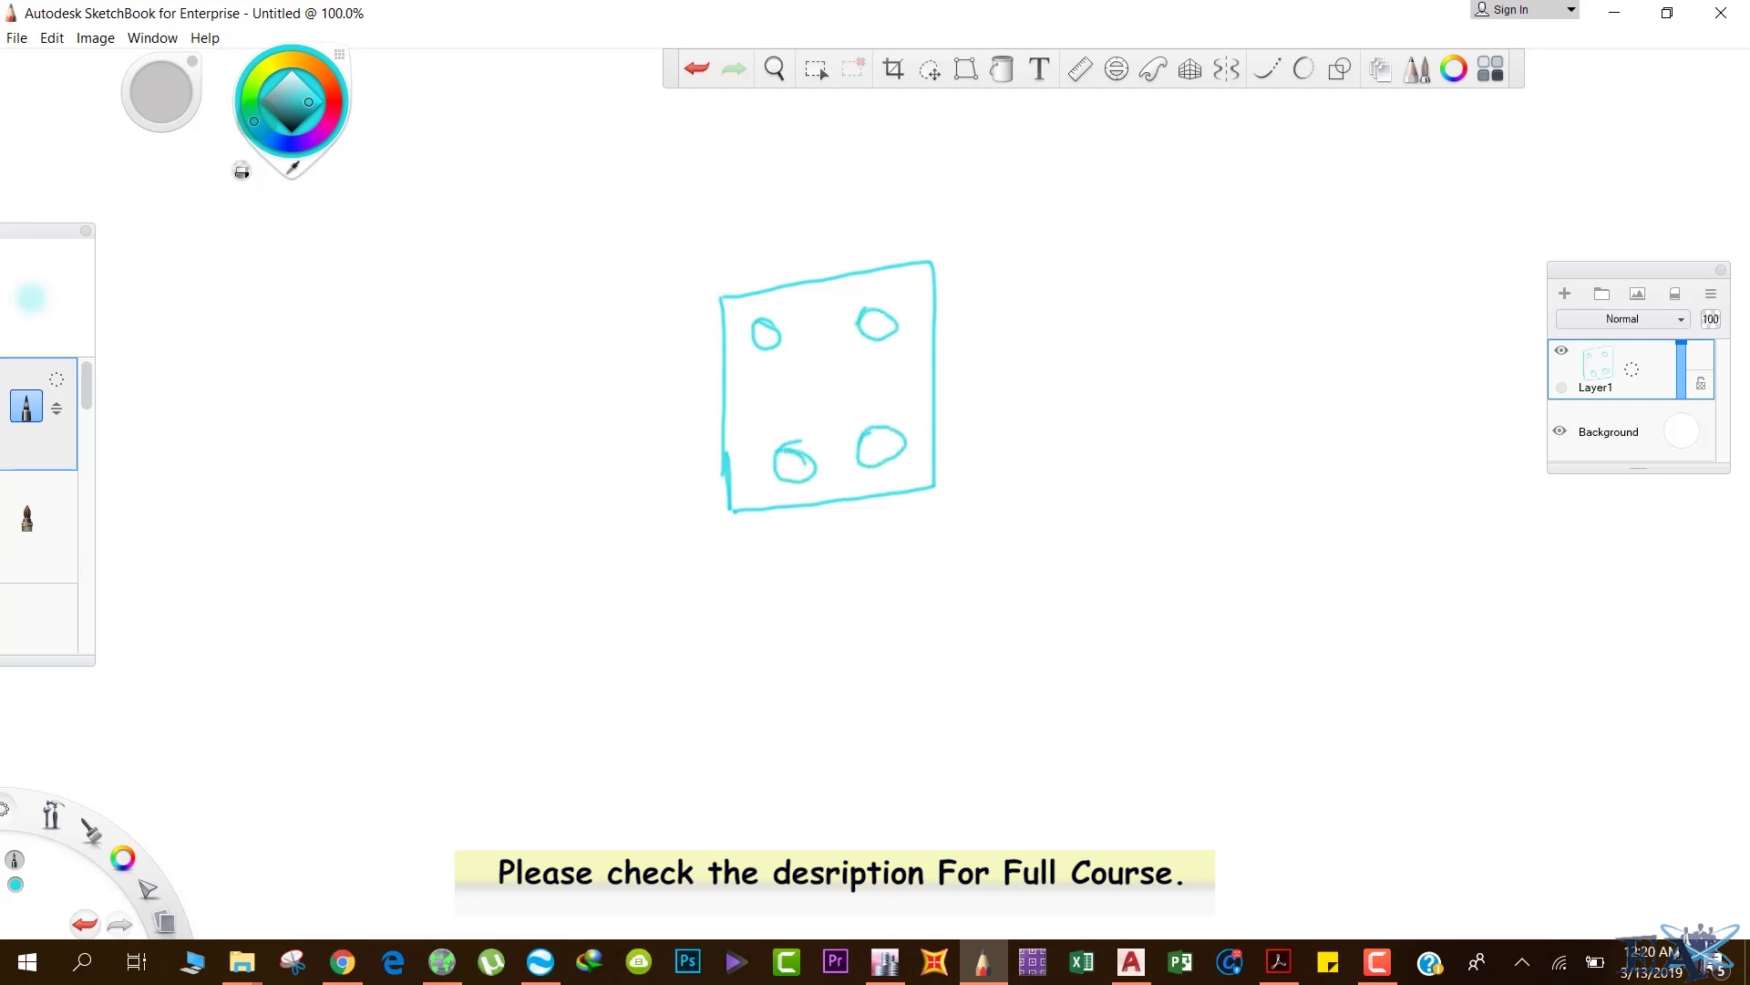
# - Add small concrete marks inside the section, label the circles "Rebars" and point an arrow to the label "Concrete"
pyautogui.moveTo(823, 358)
pyautogui.mouseDown()
pyautogui.moveTo(795, 405)
pyautogui.moveTo(819, 375)
pyautogui.mouseUp()
pyautogui.moveTo(879, 371); pyautogui.dragTo(876, 389)
pyautogui.moveTo(769, 332)
pyautogui.mouseDown()
pyautogui.moveTo(912, 255)
pyautogui.moveTo(869, 339)
pyautogui.mouseUp()
pyautogui.moveTo(952, 262)
pyautogui.mouseDown()
pyautogui.moveTo(1008, 216)
pyautogui.moveTo(1033, 173)
pyautogui.moveTo(1057, 227)
pyautogui.moveTo(1122, 182)
pyautogui.moveTo(1133, 206)
pyautogui.moveTo(1171, 187)
pyautogui.moveTo(1141, 213)
pyautogui.mouseUp()
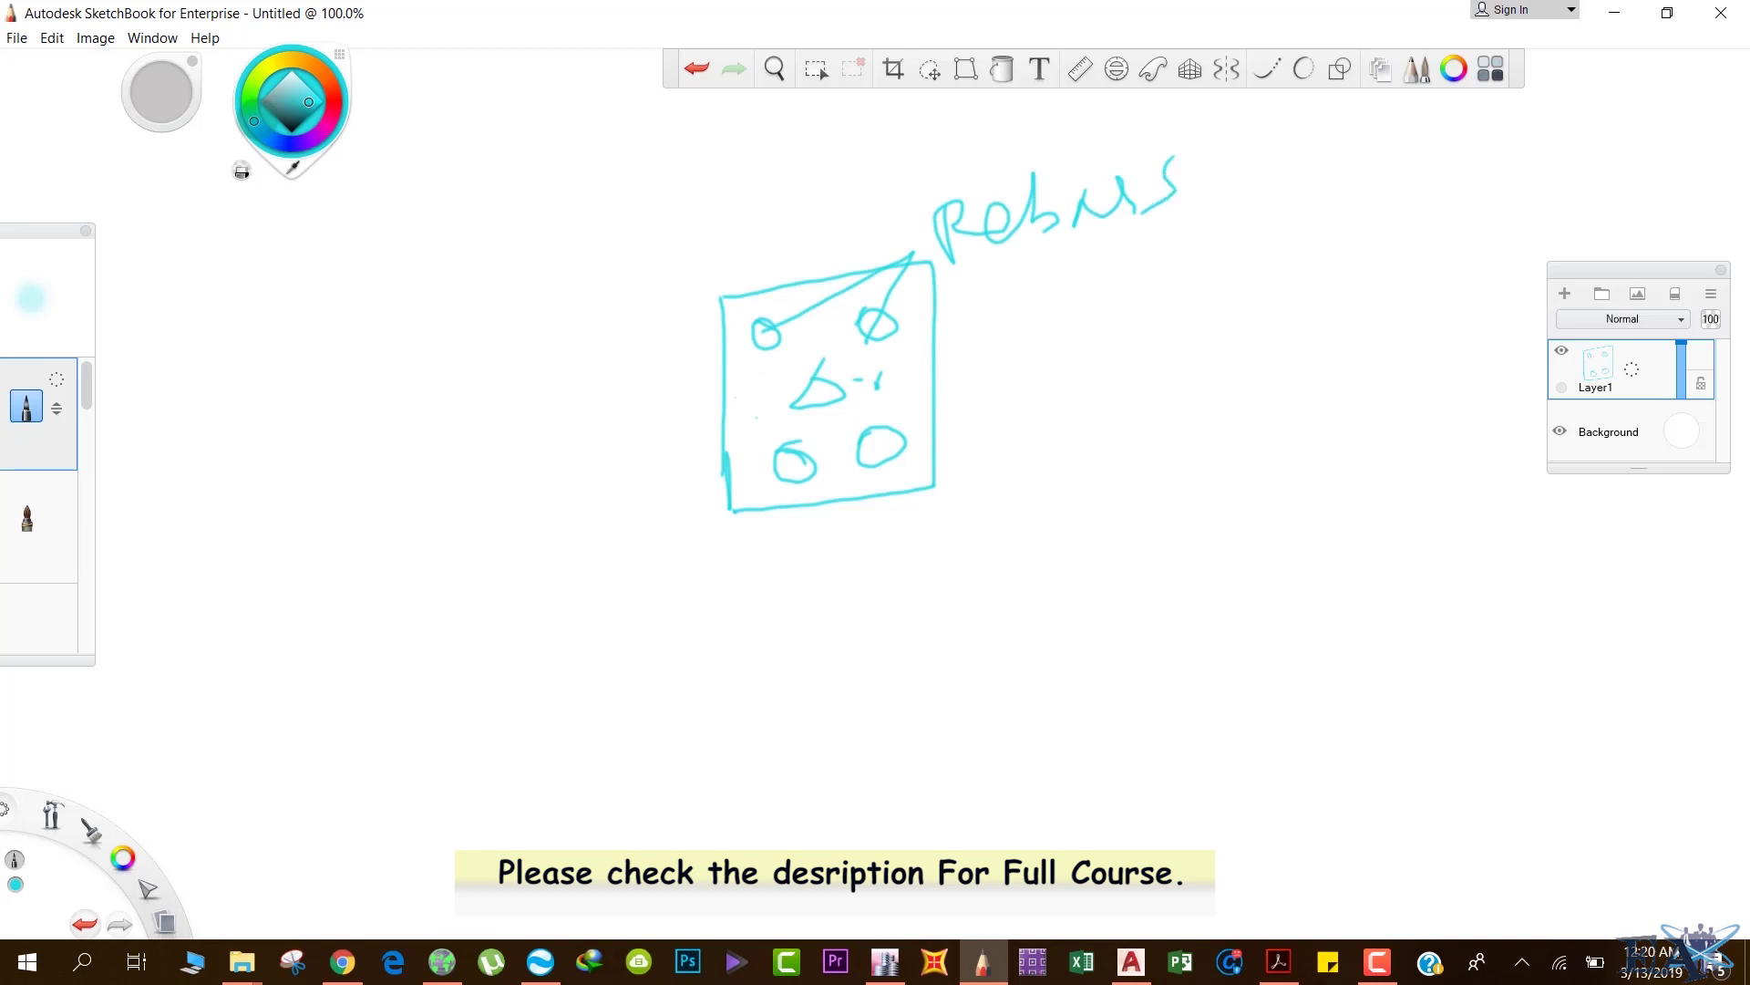
pyautogui.moveTo(857, 381)
pyautogui.mouseDown()
pyautogui.moveTo(1012, 368)
pyautogui.moveTo(991, 401)
pyautogui.mouseUp()
pyautogui.moveTo(1091, 315)
pyautogui.mouseDown()
pyautogui.moveTo(1109, 364)
pyautogui.moveTo(1212, 319)
pyautogui.moveTo(1340, 315)
pyautogui.moveTo(1411, 271)
pyautogui.mouseUp()
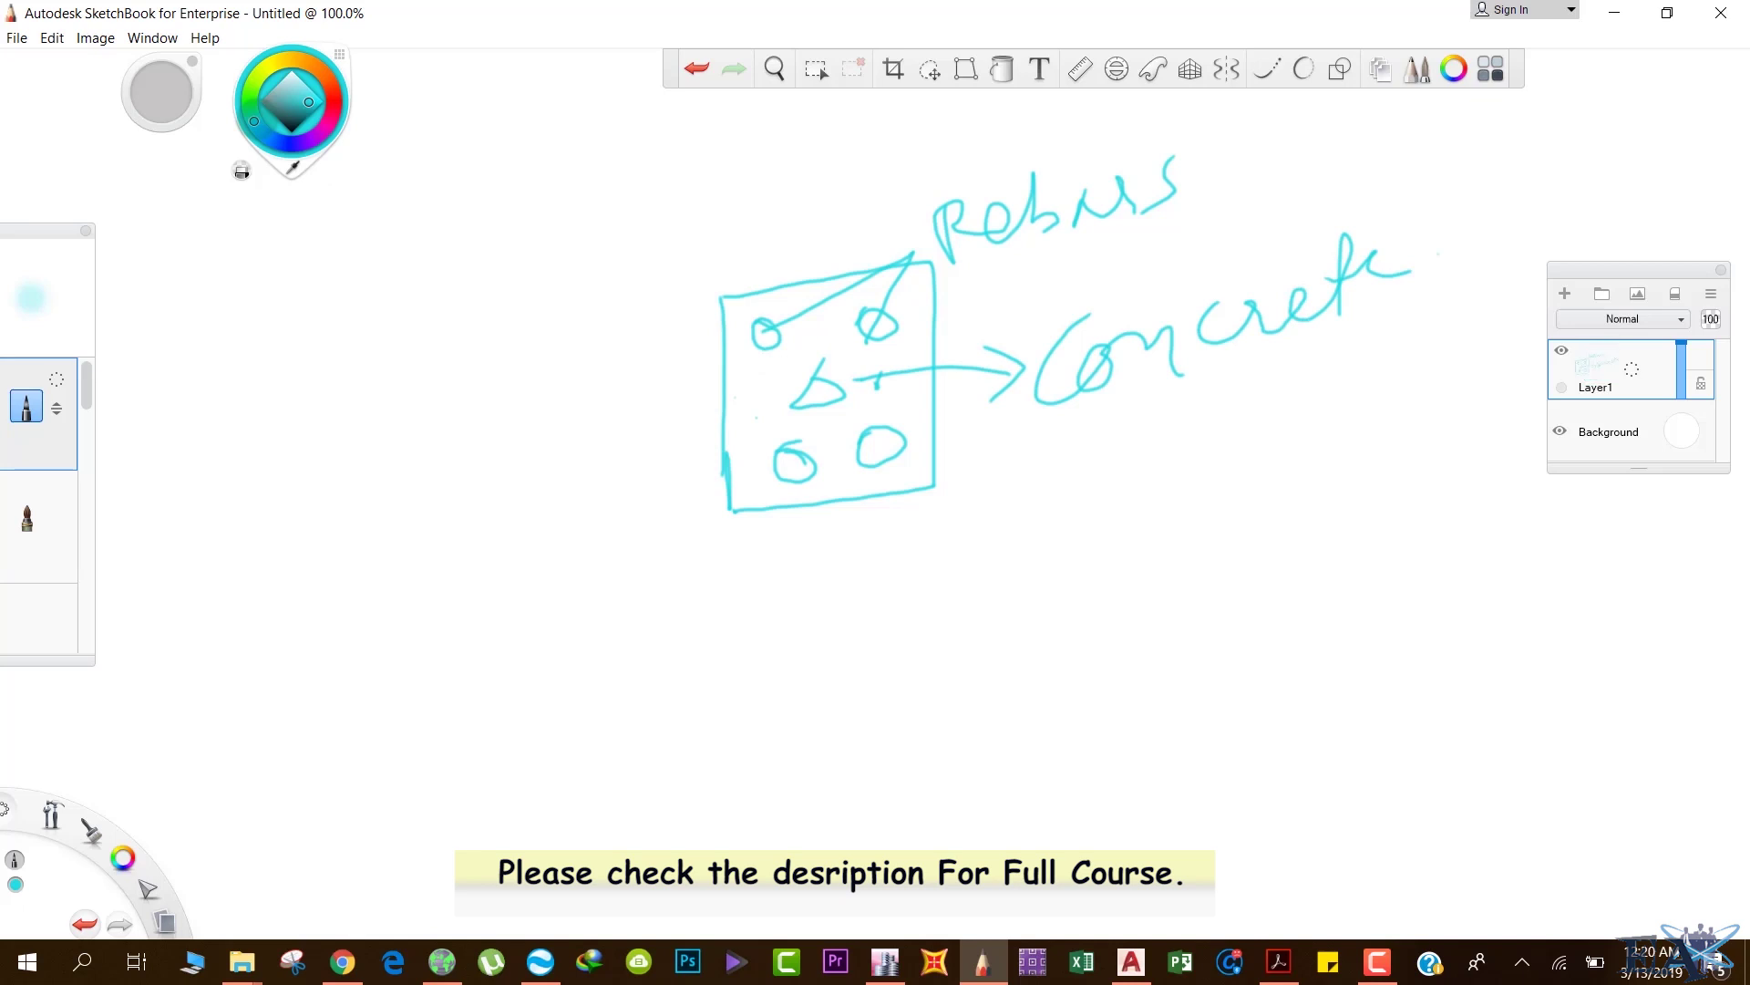
# - Write the concrete grades "M20" and "M25" below the Concrete label and frame M20 with a box
pyautogui.moveTo(1059, 497)
pyautogui.mouseDown()
pyautogui.moveTo(1090, 455)
pyautogui.moveTo(1133, 544)
pyautogui.mouseUp()
pyautogui.moveTo(1170, 436)
pyautogui.mouseDown()
pyautogui.moveTo(1236, 463)
pyautogui.moveTo(1276, 439)
pyautogui.mouseUp()
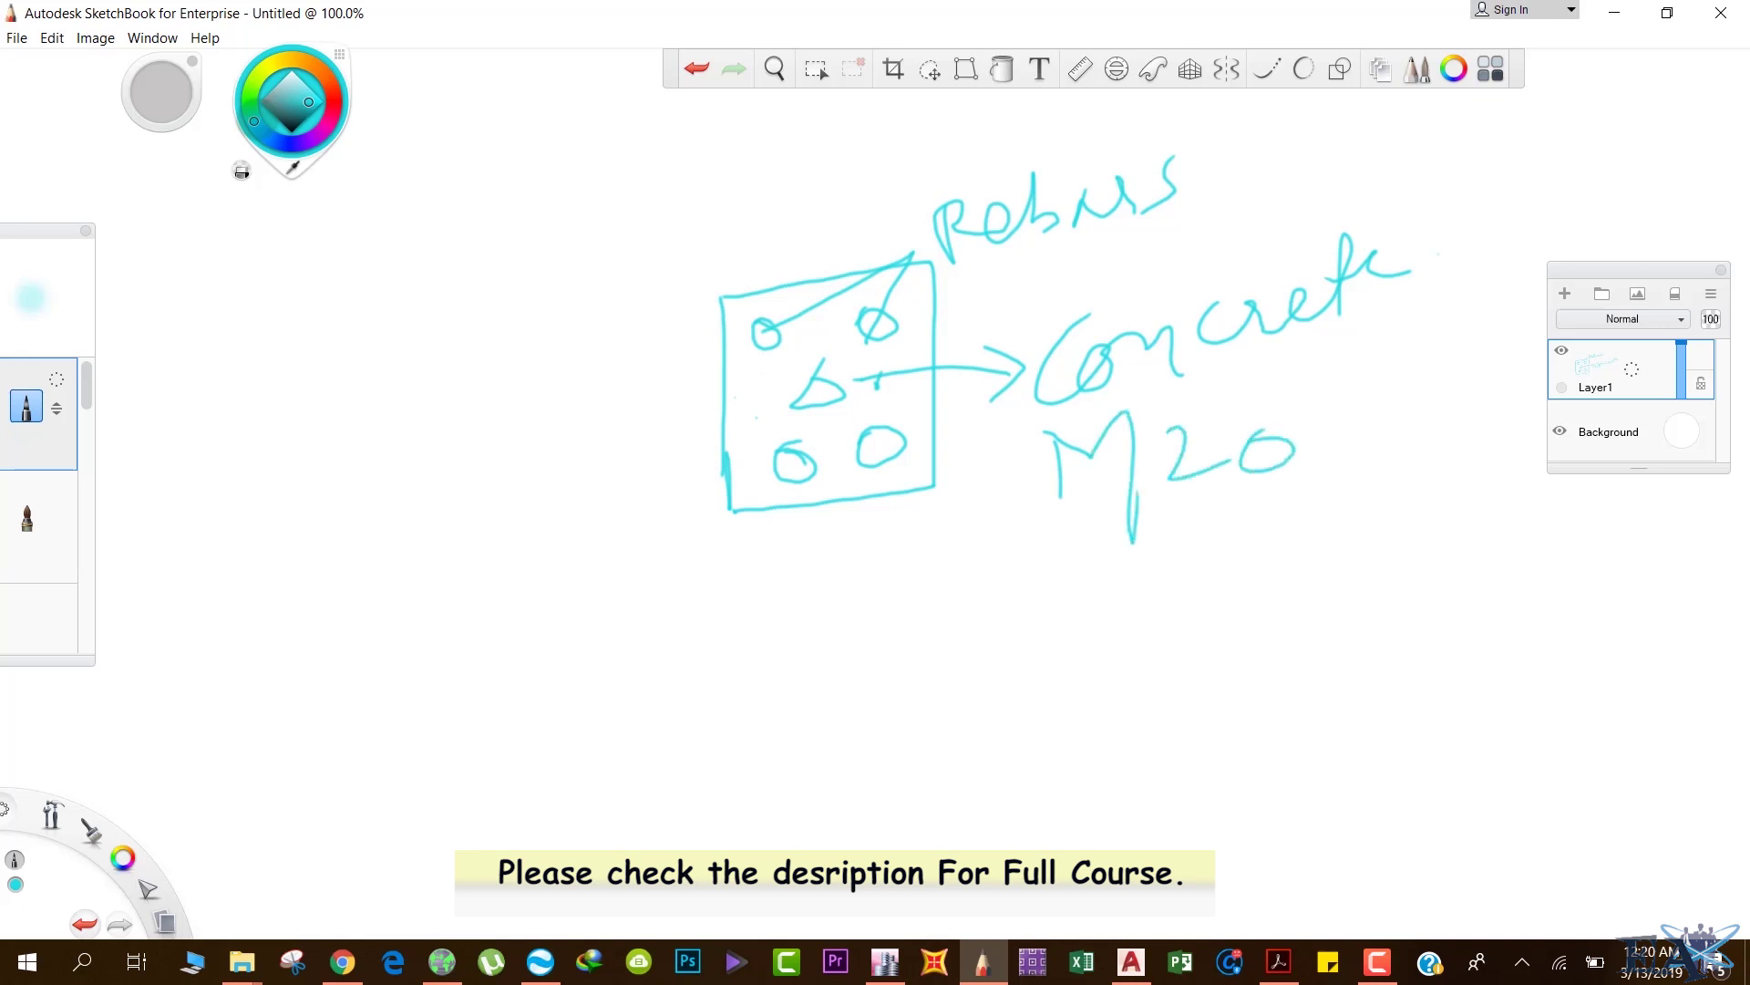
pyautogui.moveTo(1099, 644)
pyautogui.mouseDown()
pyautogui.moveTo(1151, 570)
pyautogui.moveTo(1185, 677)
pyautogui.mouseUp()
pyautogui.moveTo(1194, 590)
pyautogui.mouseDown()
pyautogui.moveTo(1255, 629)
pyautogui.moveTo(1302, 574)
pyautogui.moveTo(1257, 643)
pyautogui.mouseUp()
pyautogui.moveTo(1303, 565); pyautogui.dragTo(1268, 643)
pyautogui.moveTo(1312, 567); pyautogui.dragTo(1375, 546)
pyautogui.moveTo(1327, 398)
pyautogui.mouseDown()
pyautogui.moveTo(1198, 404)
pyautogui.moveTo(1036, 527)
pyautogui.moveTo(1313, 492)
pyautogui.moveTo(1321, 402)
pyautogui.mouseUp()
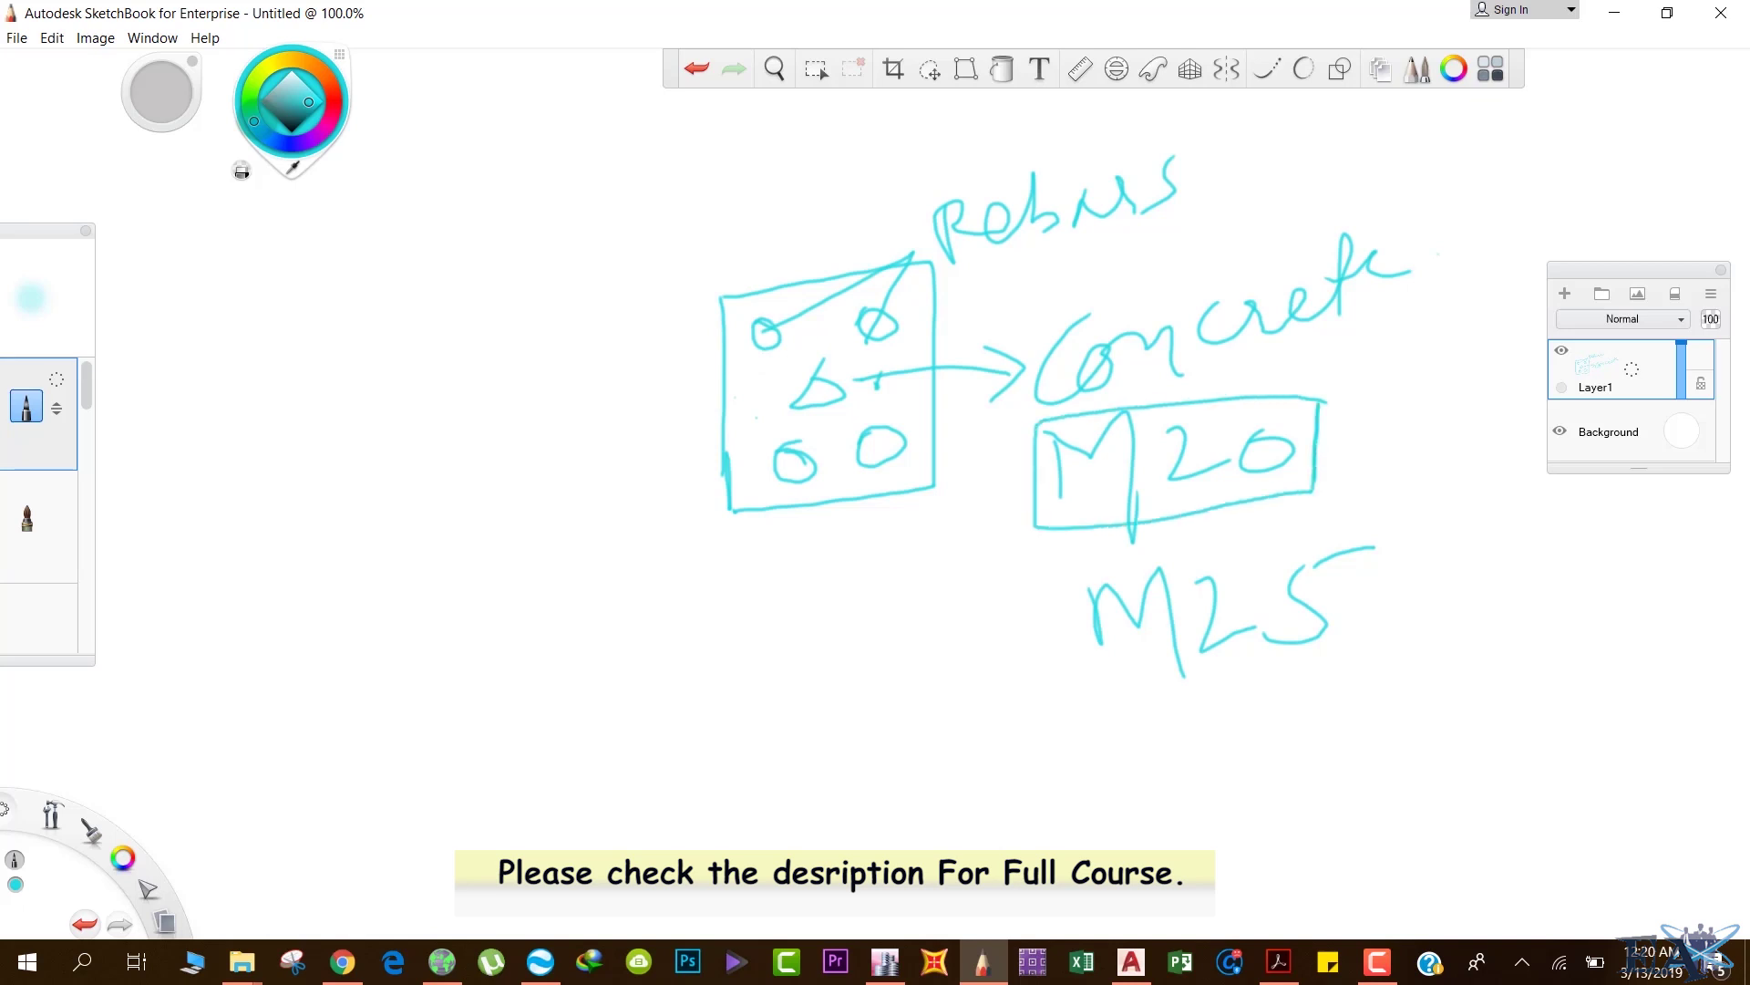
# - Change the brush colour to orange-red and write "M30" below M25
pyautogui.click(331, 87)
pyautogui.moveTo(1138, 813)
pyautogui.mouseDown()
pyautogui.moveTo(1162, 764)
pyautogui.moveTo(1209, 835)
pyautogui.mouseUp()
pyautogui.moveTo(1219, 726); pyautogui.dragTo(1242, 811)
pyautogui.moveTo(1285, 724)
pyautogui.mouseDown()
pyautogui.moveTo(1288, 771)
pyautogui.moveTo(1244, 720)
pyautogui.mouseUp()
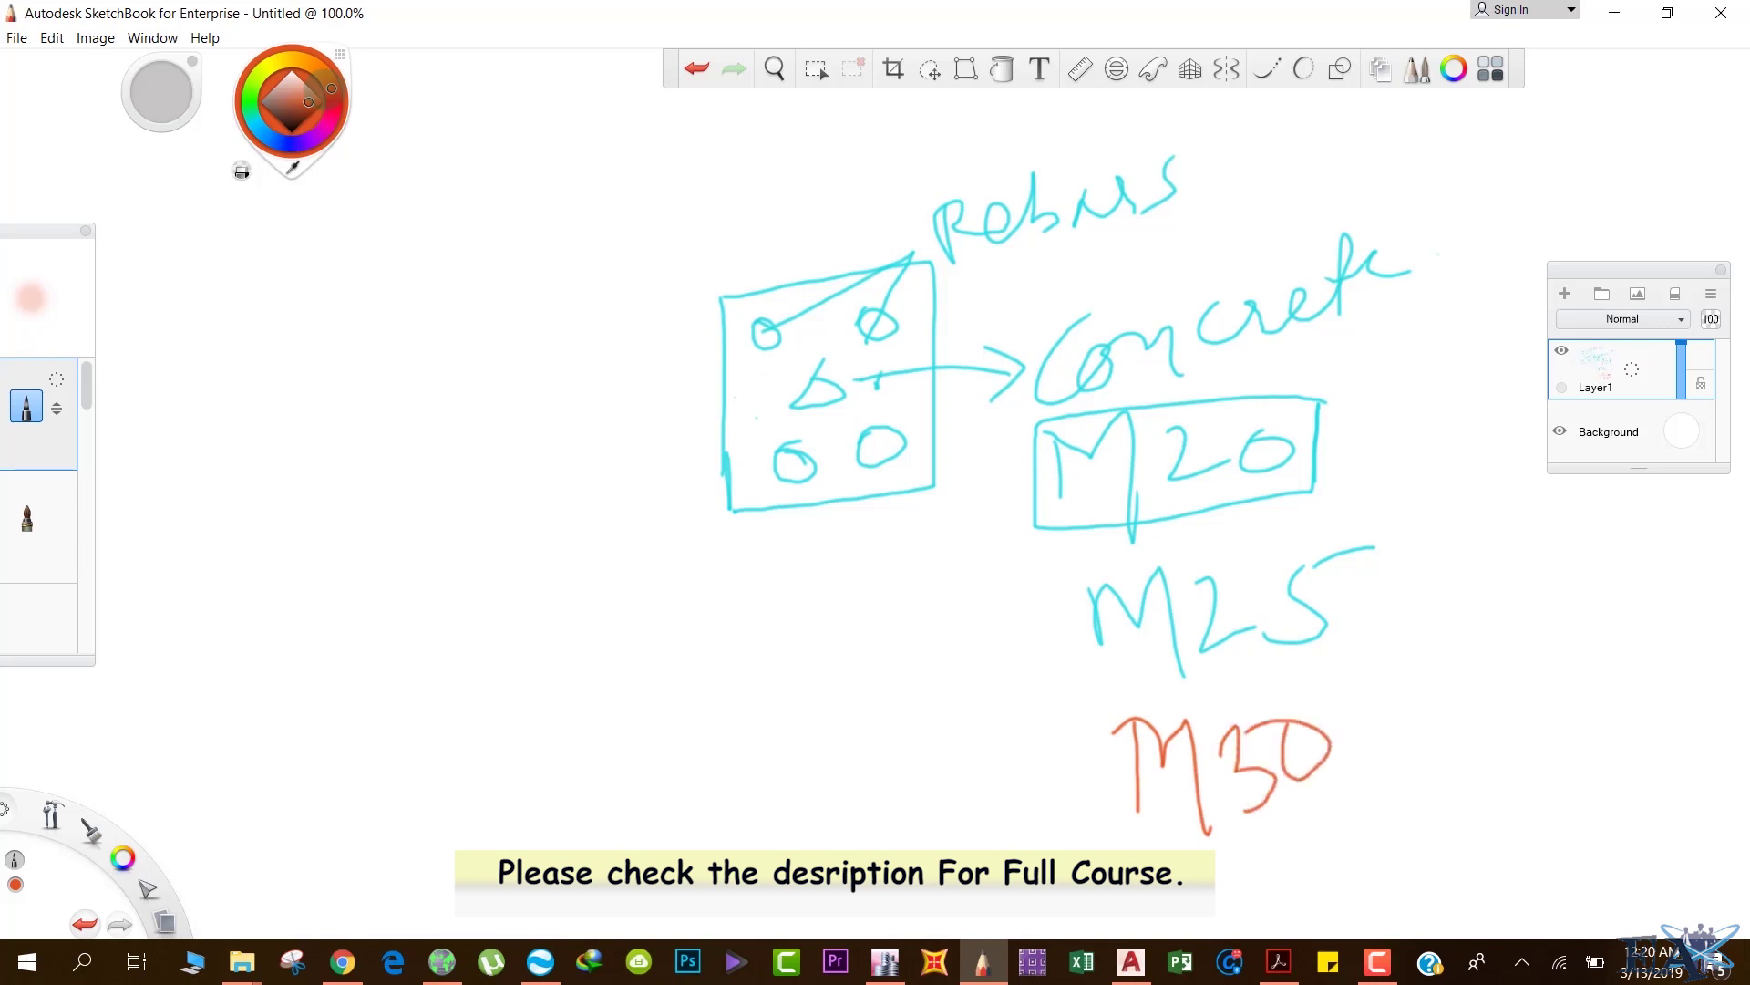
# - Write the steel grade "Fe 415" beside the section and underline the number twice
pyautogui.moveTo(376, 501)
pyautogui.mouseDown()
pyautogui.moveTo(368, 591)
pyautogui.moveTo(399, 492)
pyautogui.moveTo(392, 540)
pyautogui.mouseUp()
pyautogui.moveTo(401, 540)
pyautogui.mouseDown()
pyautogui.moveTo(410, 561)
pyautogui.moveTo(442, 553)
pyautogui.mouseUp()
pyautogui.moveTo(501, 465)
pyautogui.mouseDown()
pyautogui.moveTo(537, 483)
pyautogui.moveTo(516, 576)
pyautogui.mouseUp()
pyautogui.moveTo(552, 485)
pyautogui.mouseDown()
pyautogui.moveTo(546, 550)
pyautogui.moveTo(574, 511)
pyautogui.moveTo(576, 549)
pyautogui.moveTo(649, 441)
pyautogui.mouseUp()
pyautogui.moveTo(512, 604); pyautogui.dragTo(607, 550)
pyautogui.moveTo(502, 644); pyautogui.dragTo(637, 559)
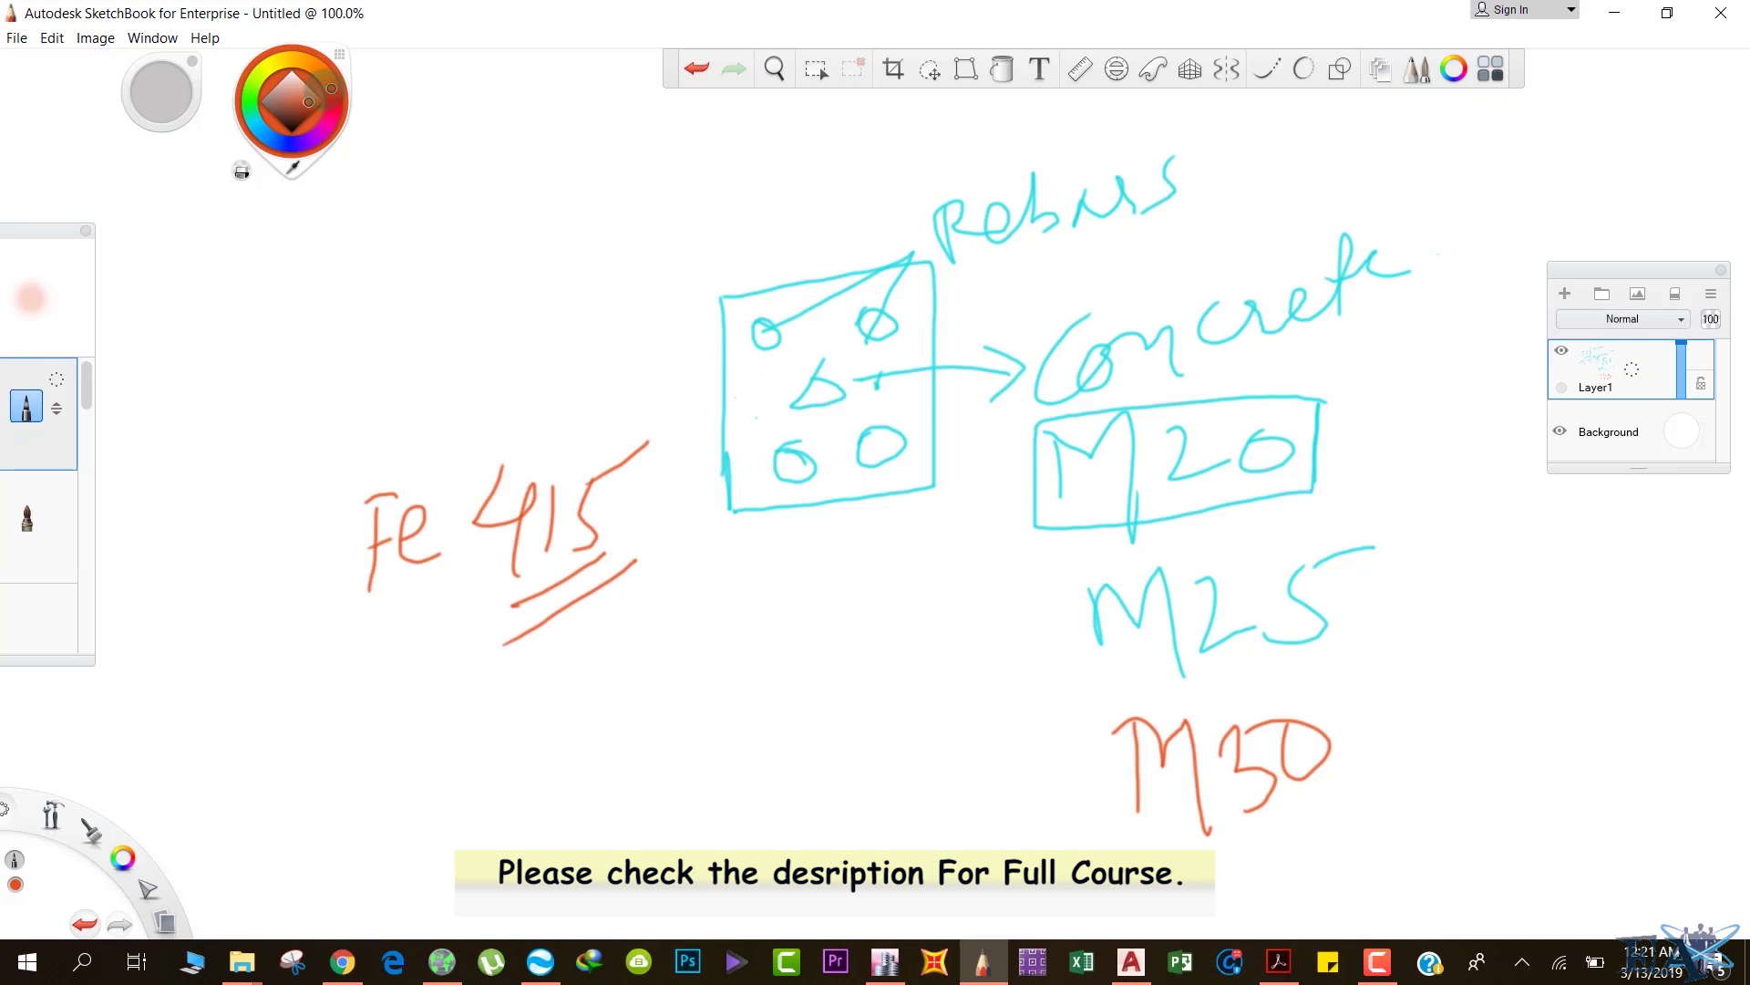
# - Write the steel grades "Fe 500" and "Fe 550" below Fe 415
pyautogui.moveTo(376, 697)
pyautogui.mouseDown()
pyautogui.moveTo(375, 812)
pyautogui.moveTo(426, 674)
pyautogui.mouseUp()
pyautogui.moveTo(367, 773)
pyautogui.mouseDown()
pyautogui.moveTo(436, 743)
pyautogui.moveTo(473, 770)
pyautogui.mouseUp()
pyautogui.moveTo(506, 668)
pyautogui.mouseDown()
pyautogui.moveTo(492, 706)
pyautogui.moveTo(531, 660)
pyautogui.moveTo(545, 673)
pyautogui.mouseUp()
pyautogui.moveTo(573, 641); pyautogui.dragTo(597, 653)
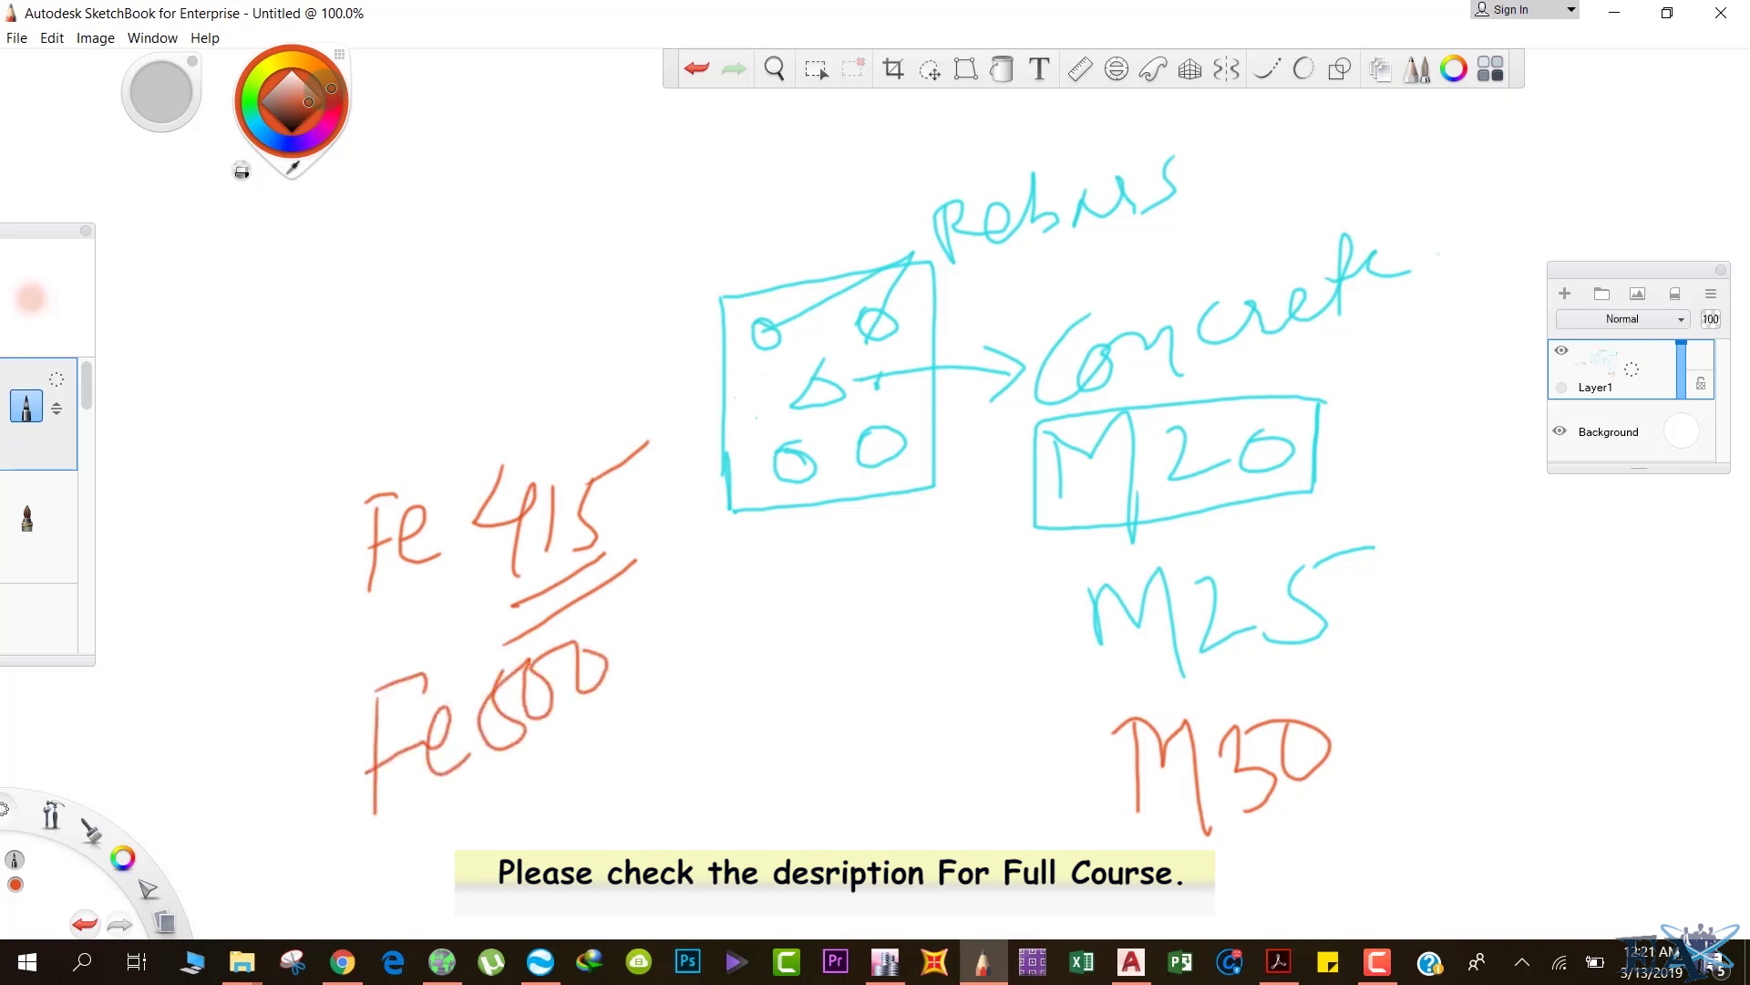
pyautogui.moveTo(410, 840); pyautogui.dragTo(425, 910)
pyautogui.moveTo(405, 828); pyautogui.dragTo(459, 797)
pyautogui.moveTo(403, 899); pyautogui.dragTo(424, 886)
pyautogui.moveTo(425, 875)
pyautogui.mouseDown()
pyautogui.moveTo(494, 836)
pyautogui.moveTo(479, 870)
pyautogui.mouseUp()
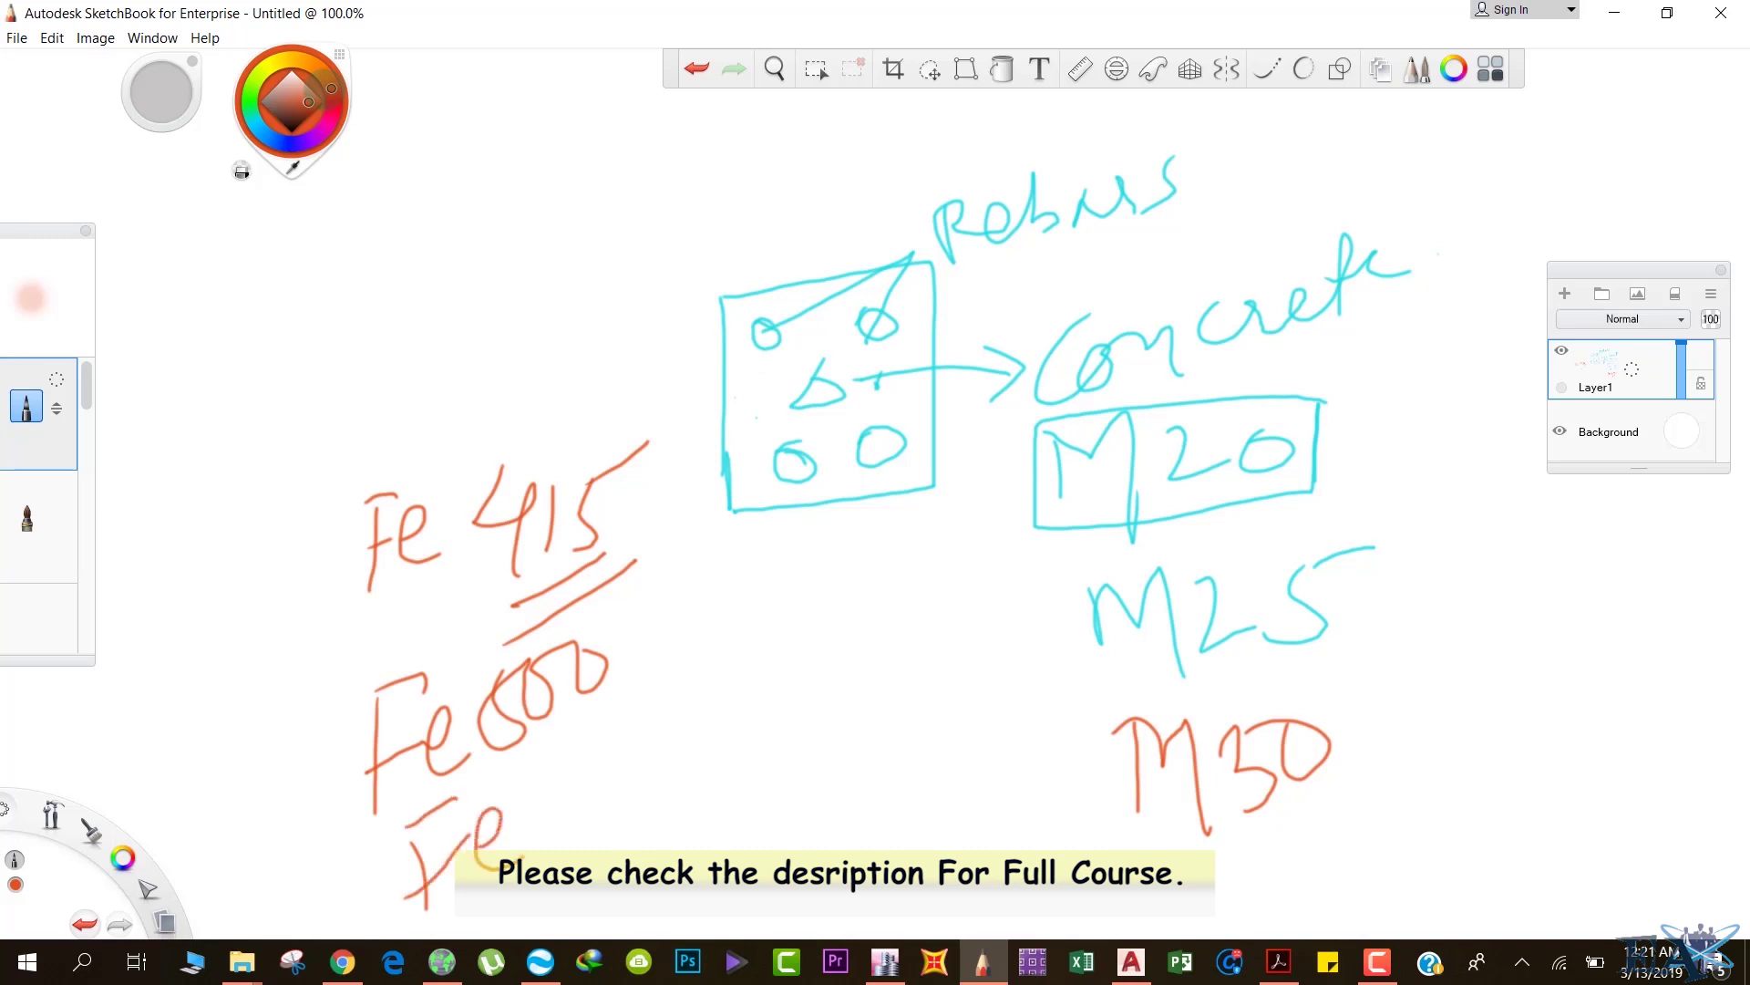
pyautogui.moveTo(576, 729)
pyautogui.mouseDown()
pyautogui.moveTo(588, 811)
pyautogui.moveTo(637, 700)
pyautogui.mouseUp()
pyautogui.moveTo(629, 720)
pyautogui.mouseDown()
pyautogui.moveTo(665, 784)
pyautogui.moveTo(700, 667)
pyautogui.mouseUp()
pyautogui.moveTo(700, 666)
pyautogui.mouseDown()
pyautogui.moveTo(751, 748)
pyautogui.moveTo(665, 674)
pyautogui.mouseUp()
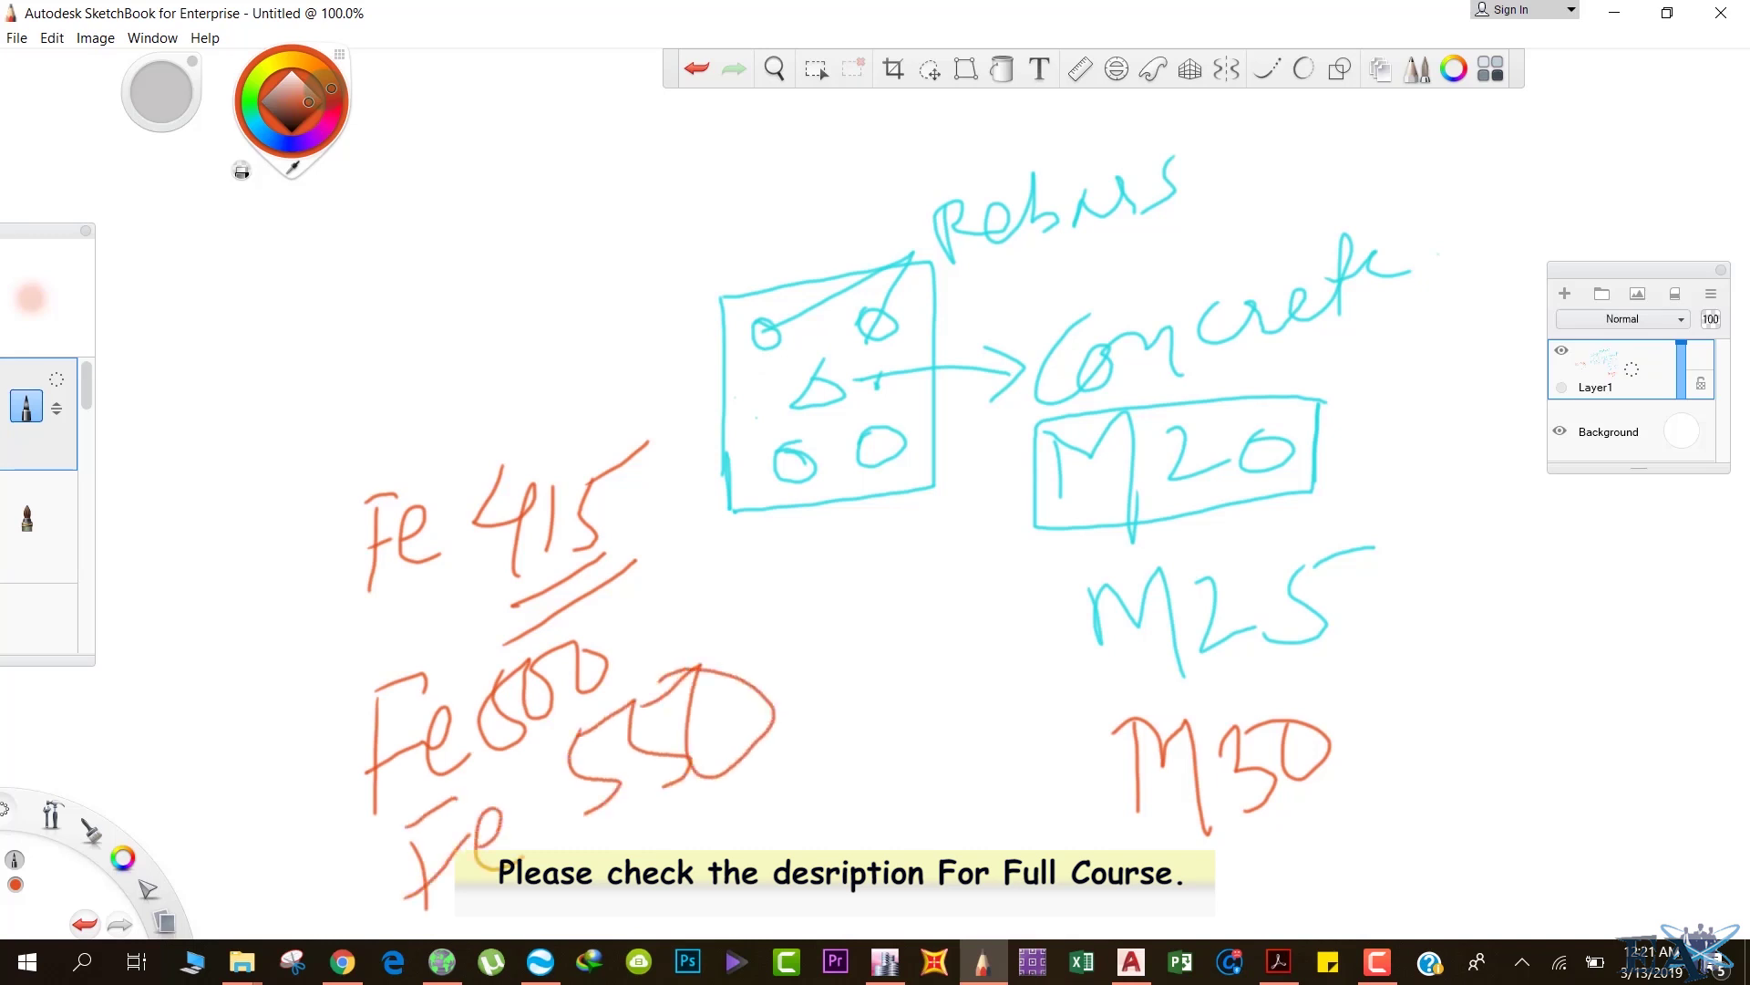
# - Frame Fe 415 with a box, draw an arrow towards Fe 500 and underline 550 twice
pyautogui.moveTo(310, 652)
pyautogui.mouseDown()
pyautogui.moveTo(574, 609)
pyautogui.moveTo(635, 409)
pyautogui.moveTo(277, 518)
pyautogui.moveTo(287, 602)
pyautogui.mouseUp()
pyautogui.moveTo(219, 732)
pyautogui.mouseDown()
pyautogui.moveTo(342, 719)
pyautogui.moveTo(273, 812)
pyautogui.mouseUp()
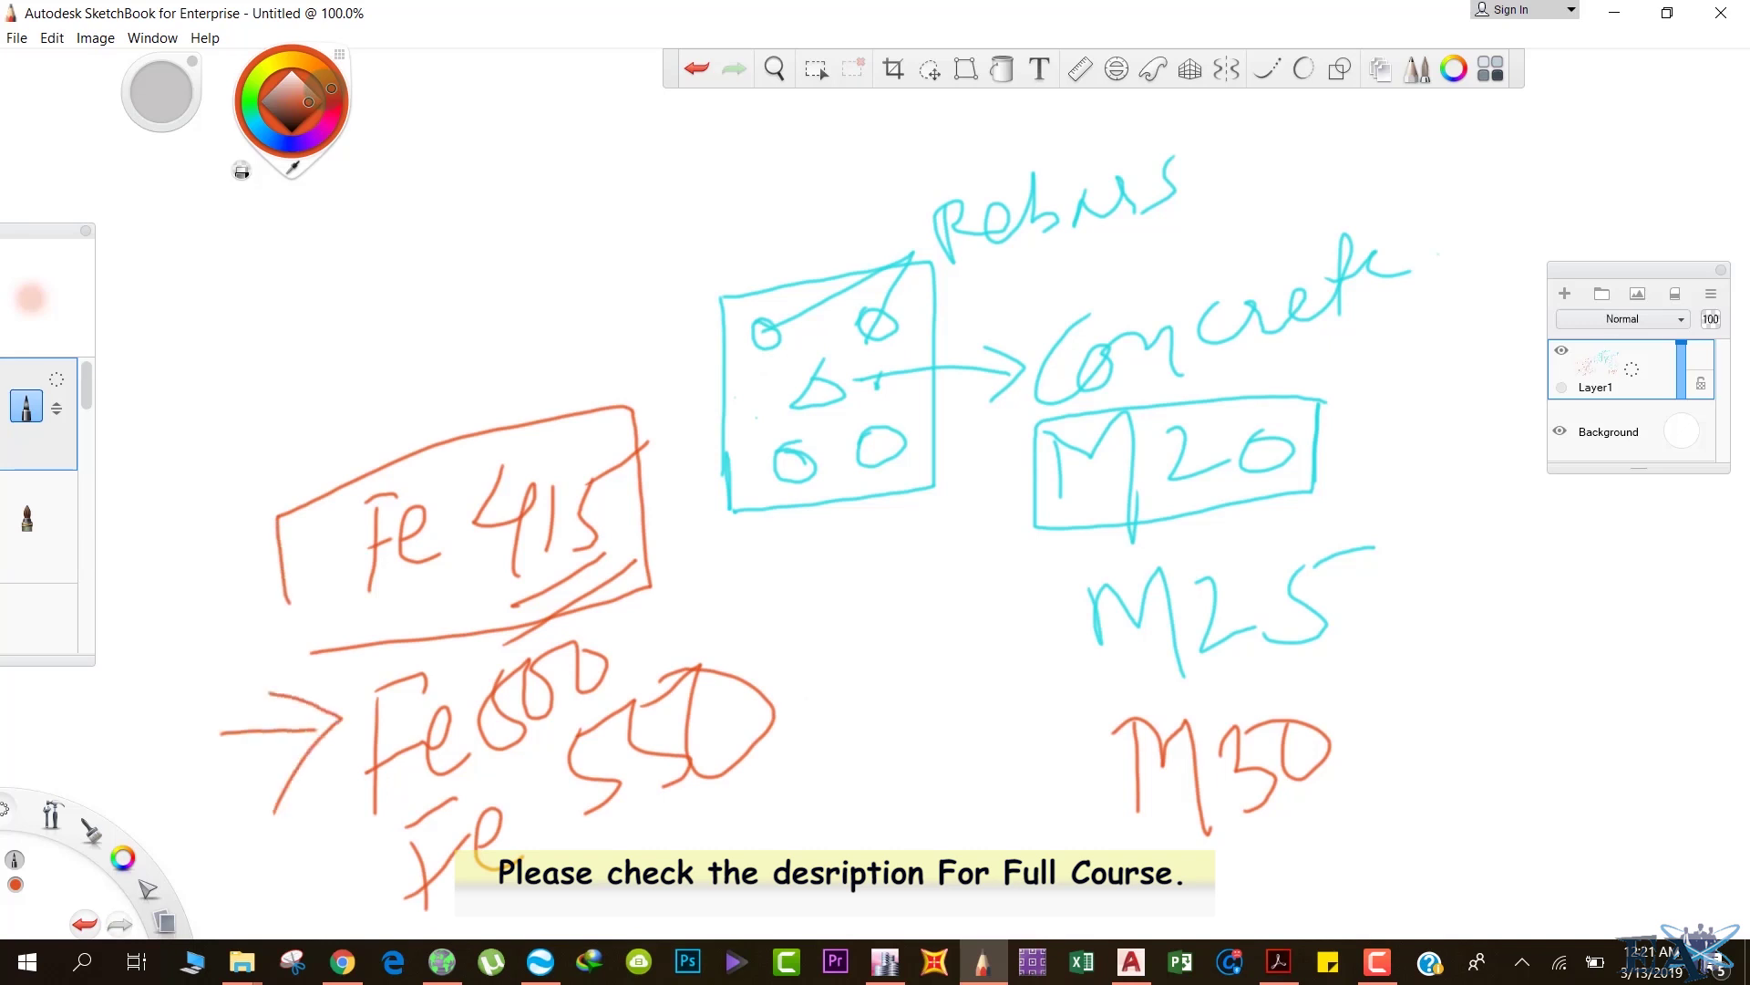
pyautogui.moveTo(574, 874); pyautogui.dragTo(752, 768)
pyautogui.moveTo(565, 909); pyautogui.dragTo(742, 804)
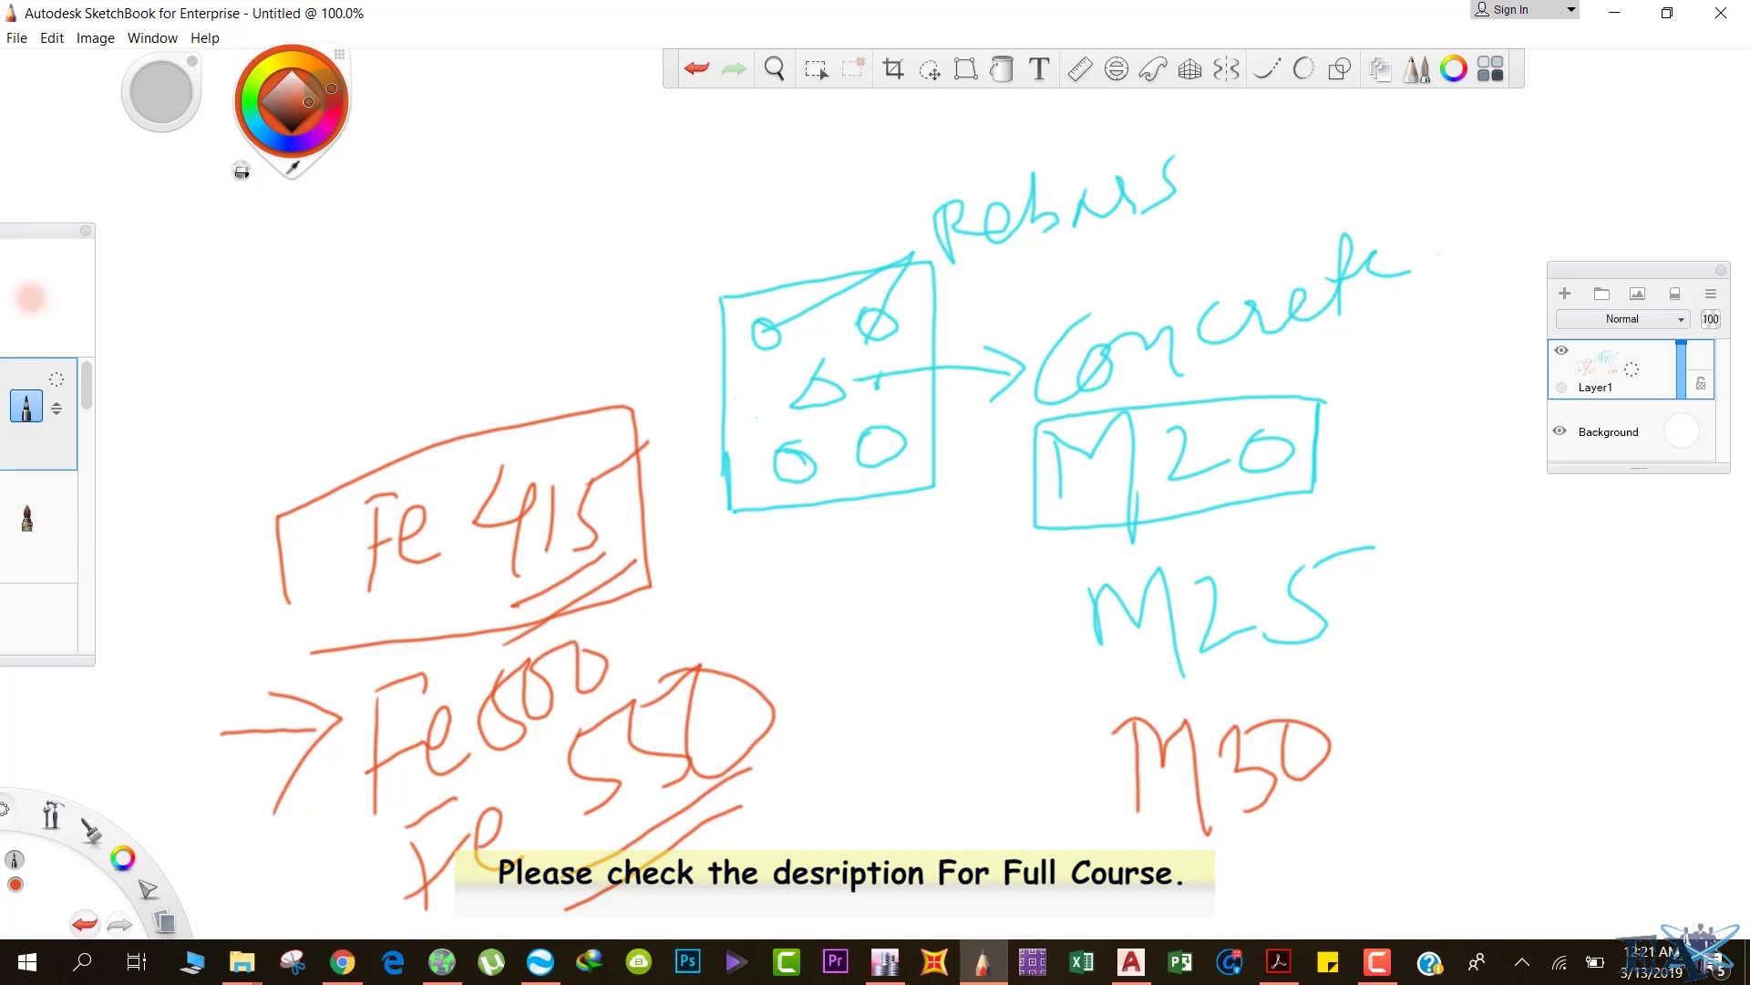
# - Return to ETABS and open the material property definitions
pyautogui.click(1313, 32)
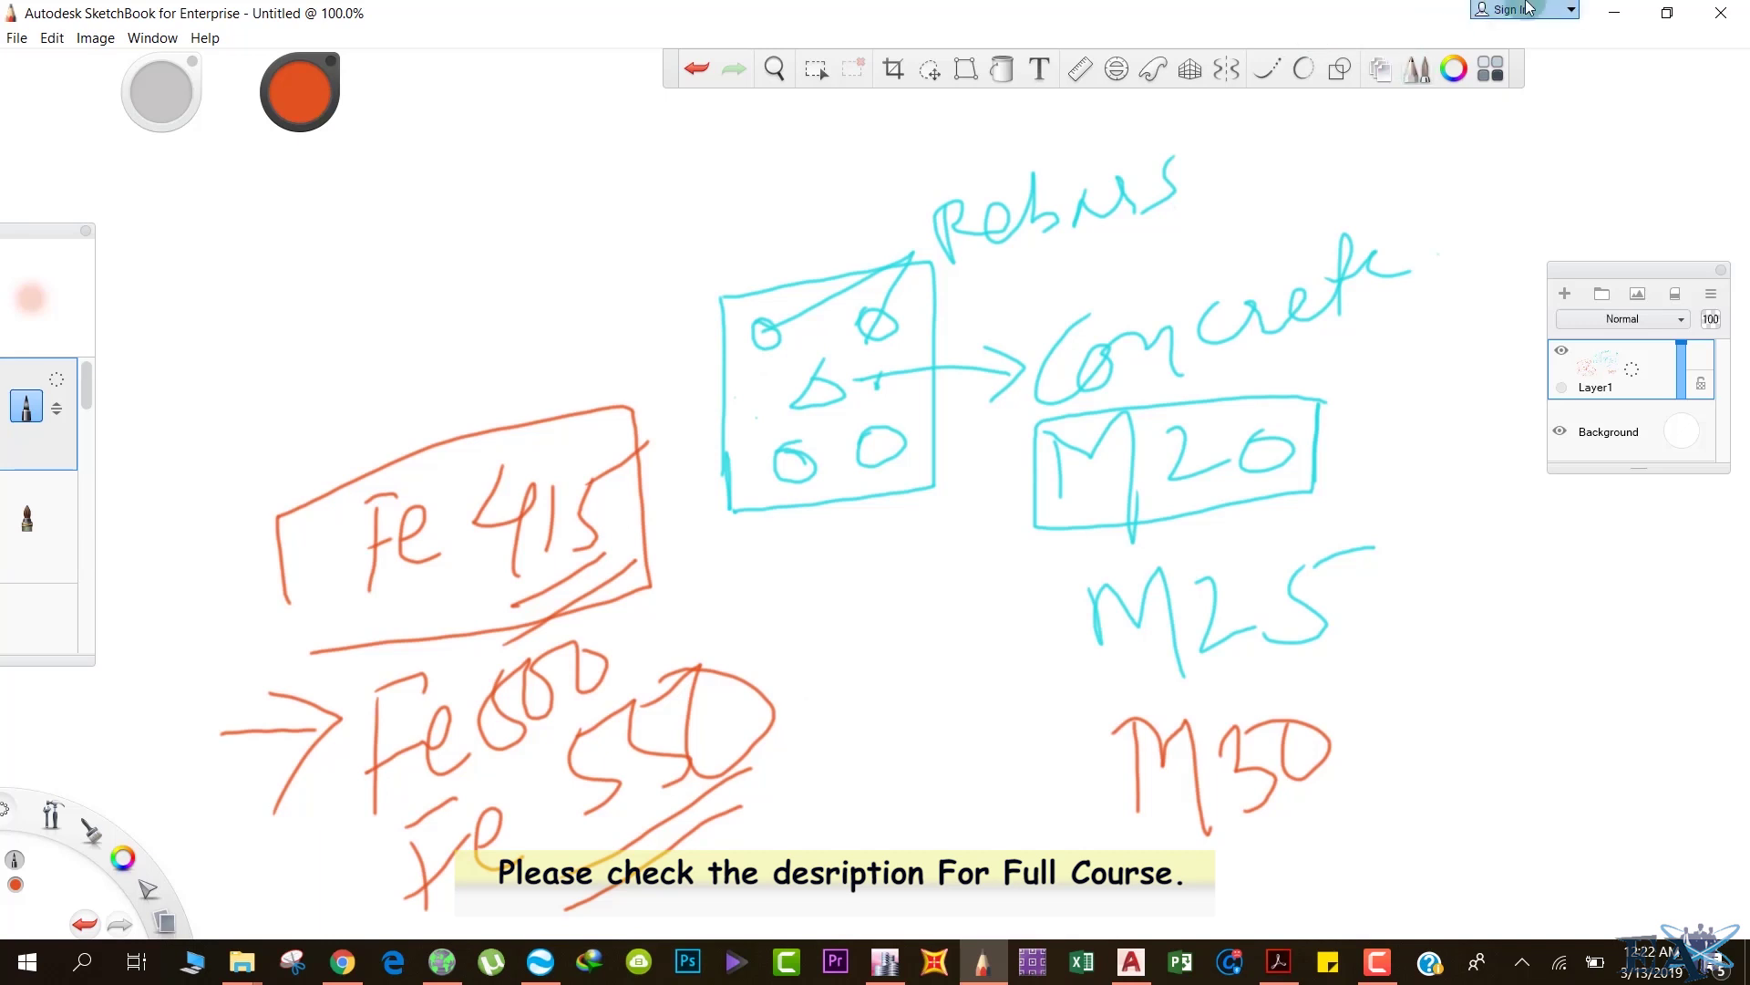
pyautogui.click(1608, 11)
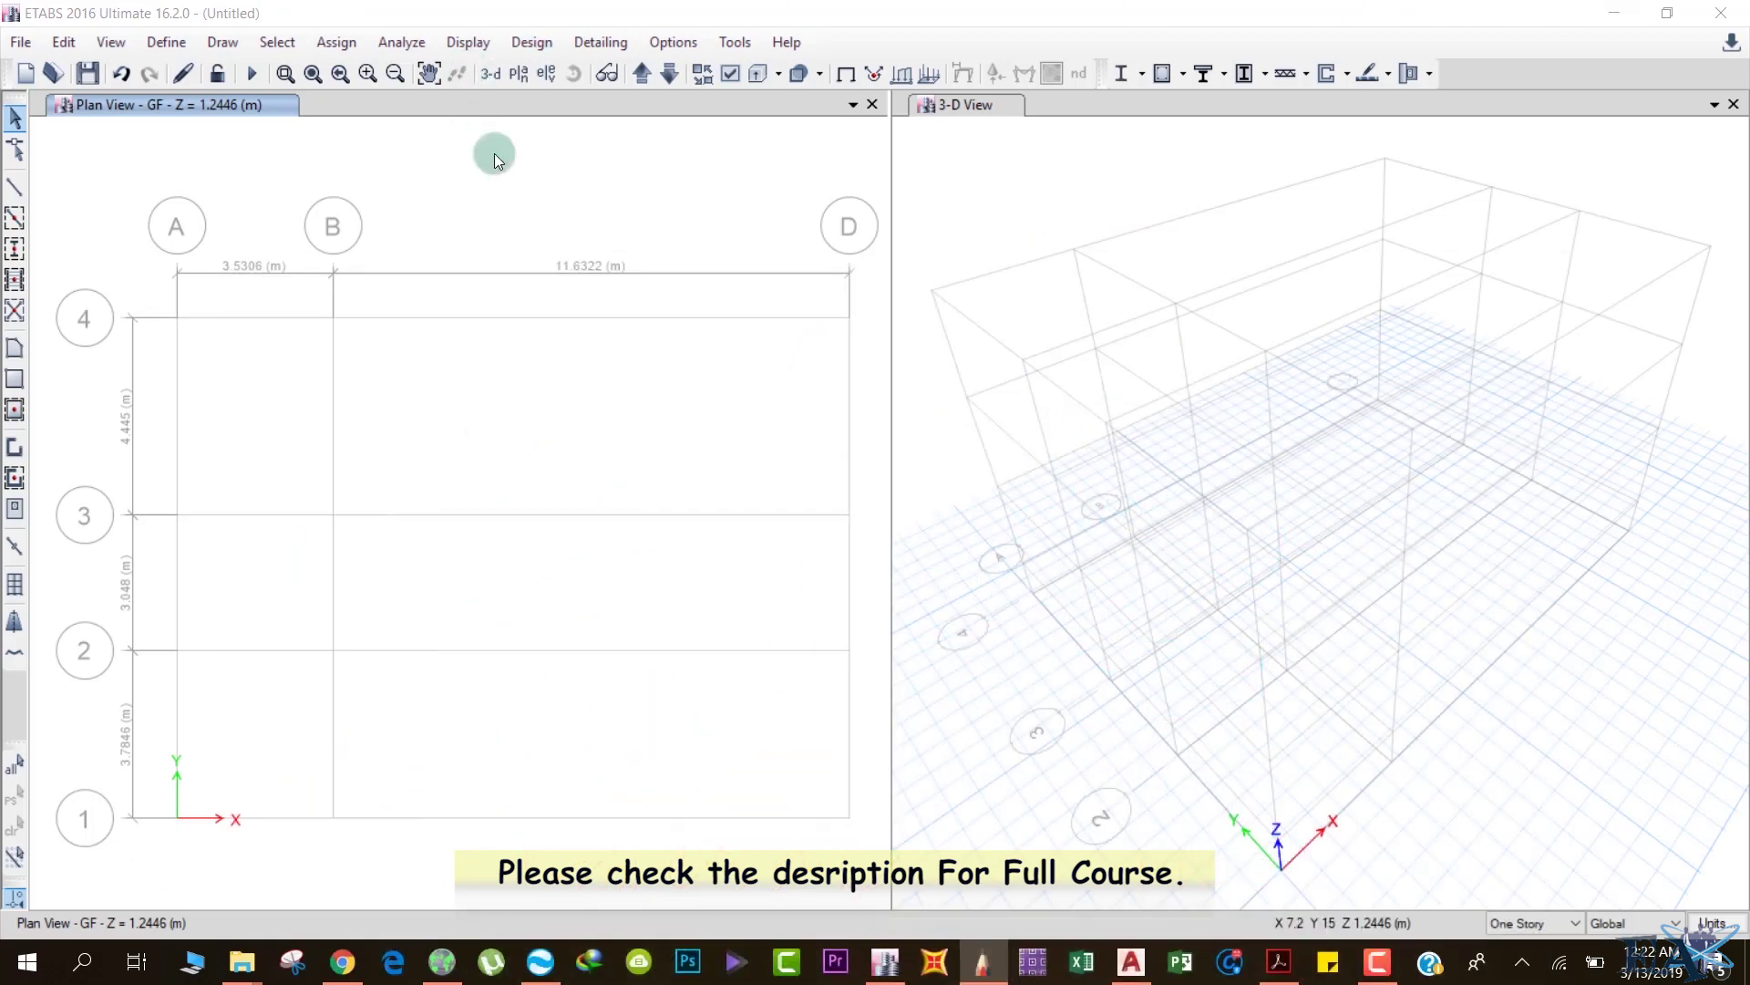
pyautogui.click(160, 43)
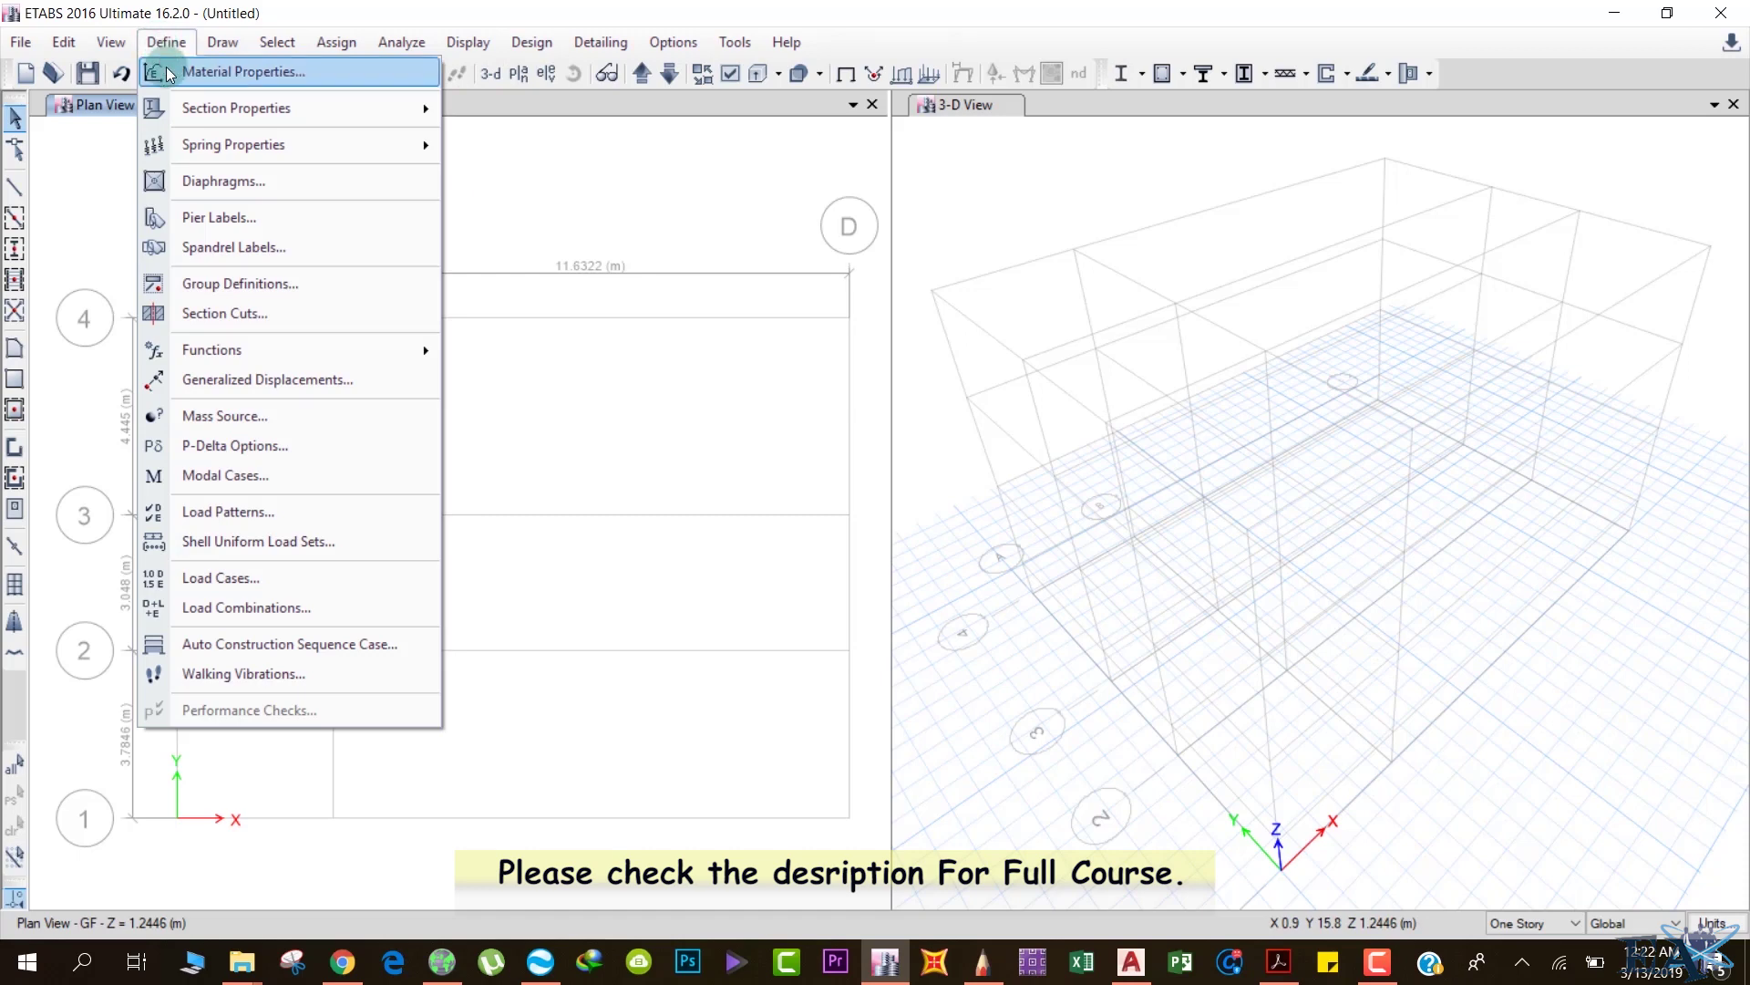
pyautogui.click(173, 75)
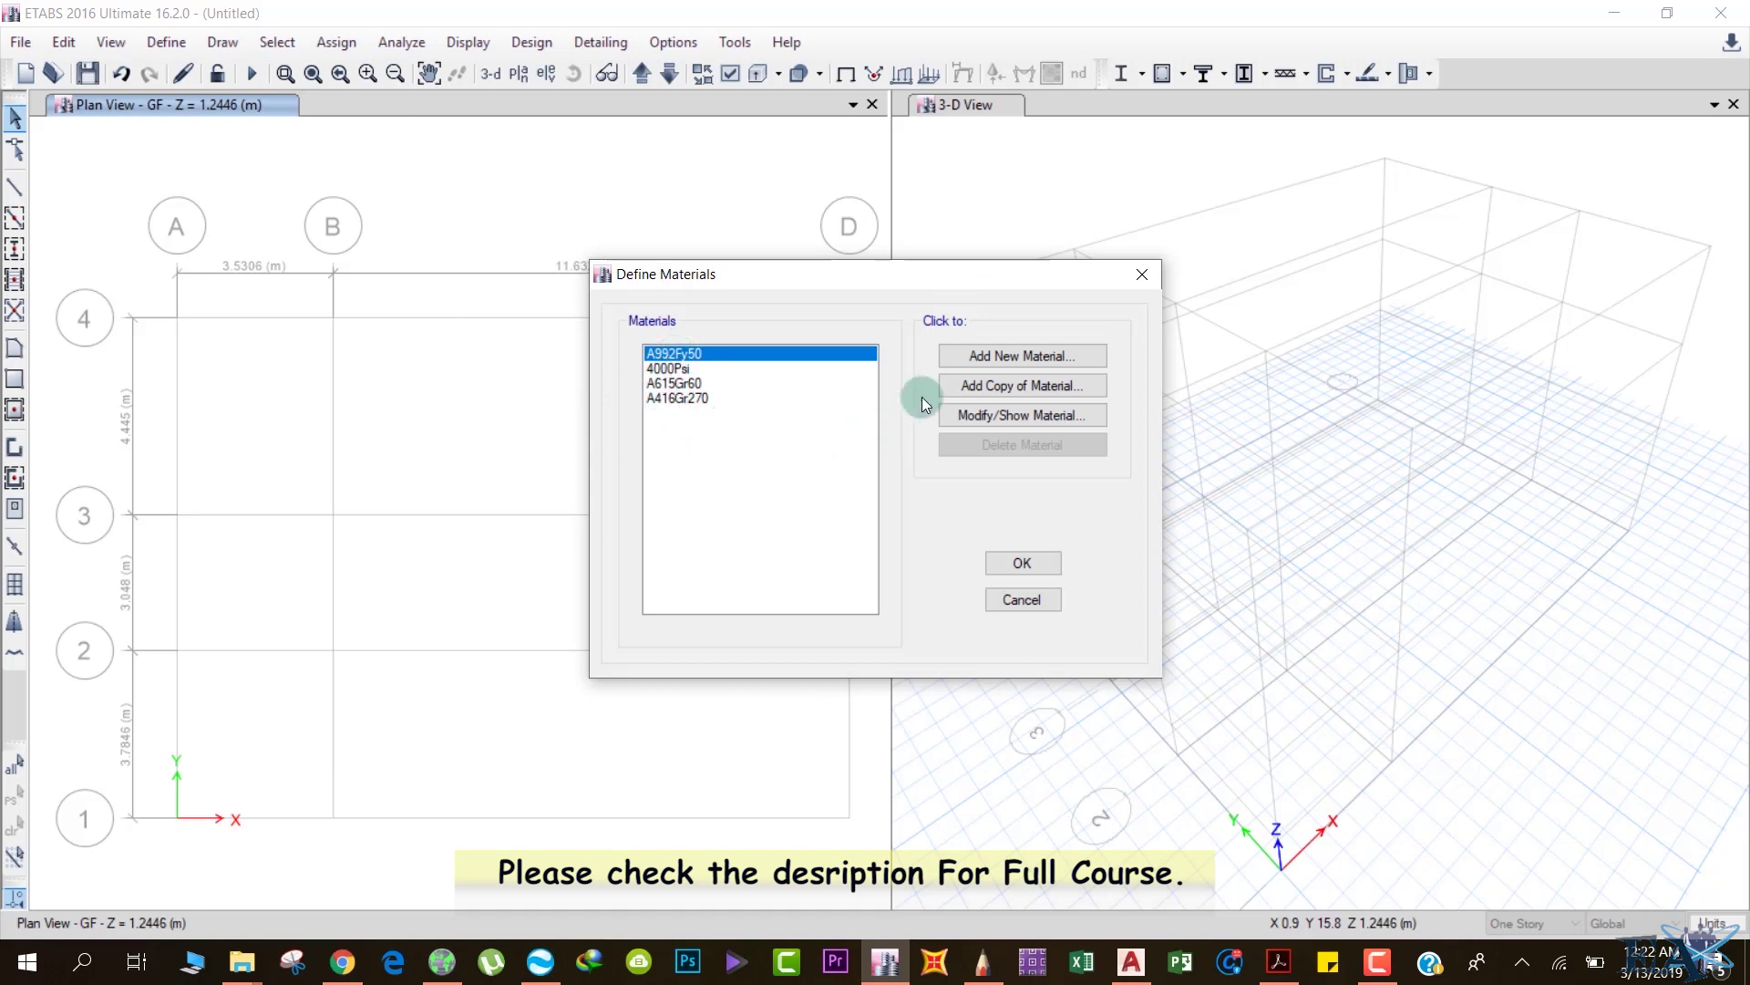
# - Add a new material with region India, type Concrete and grade M20, accepting its default property data
pyautogui.click(969, 356)
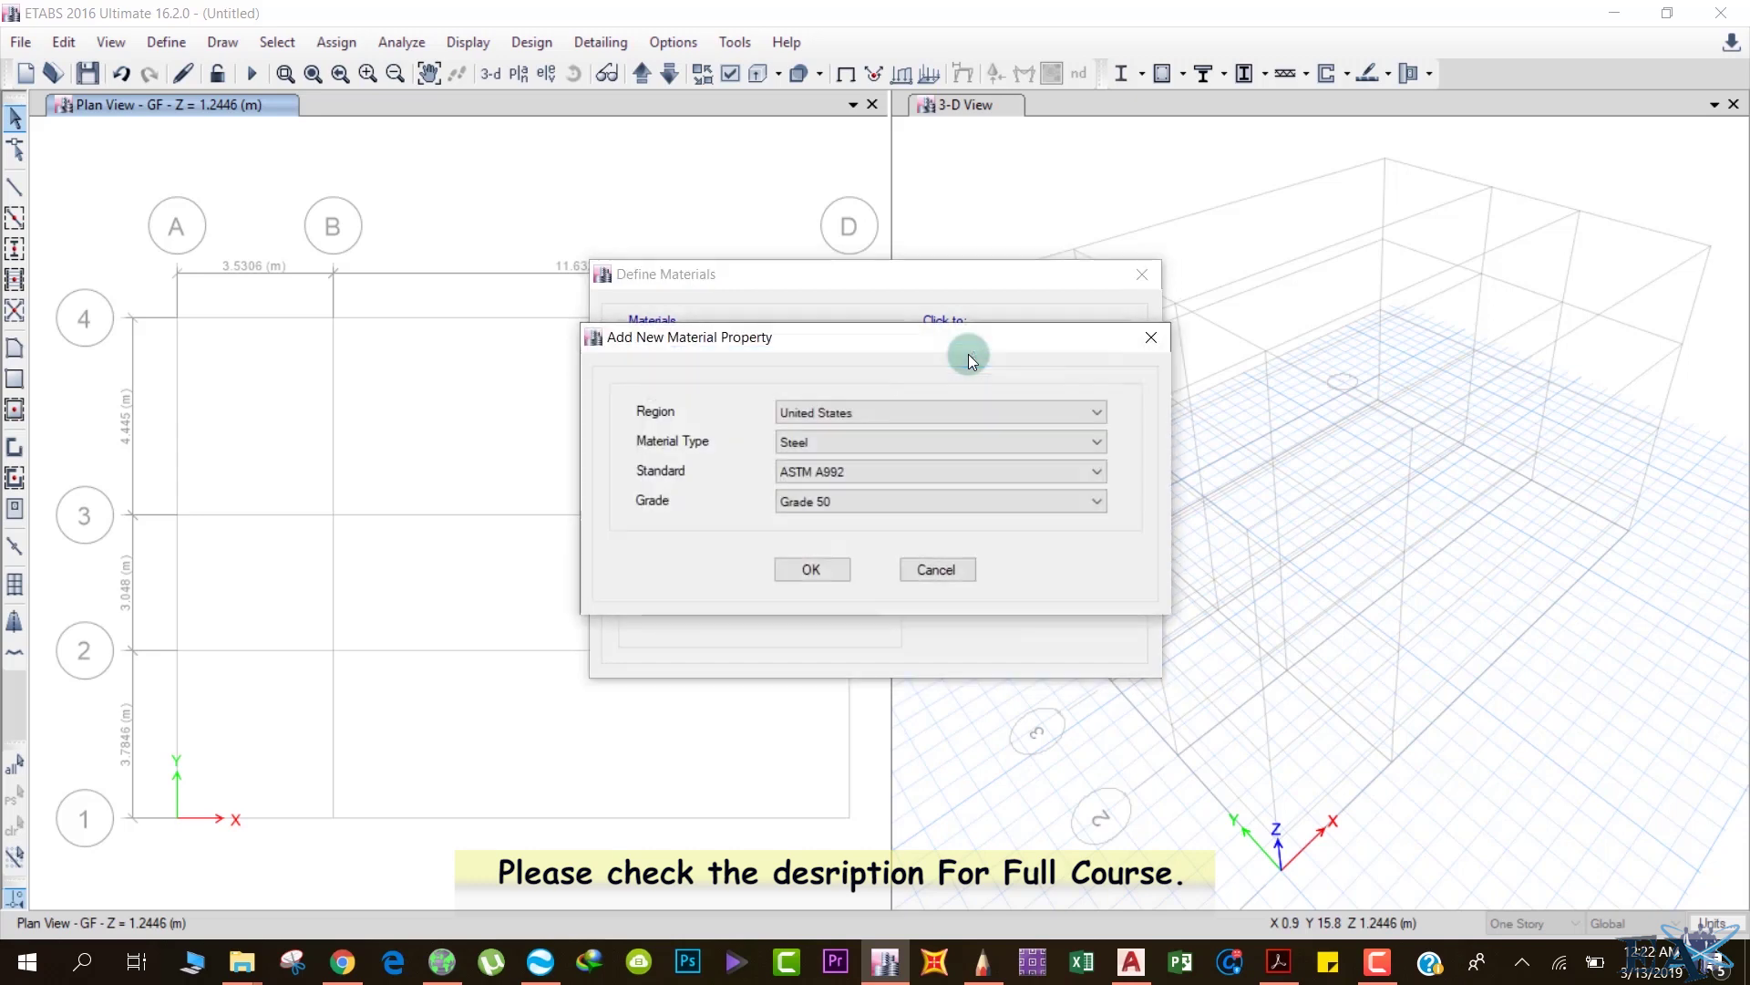
pyautogui.click(818, 412)
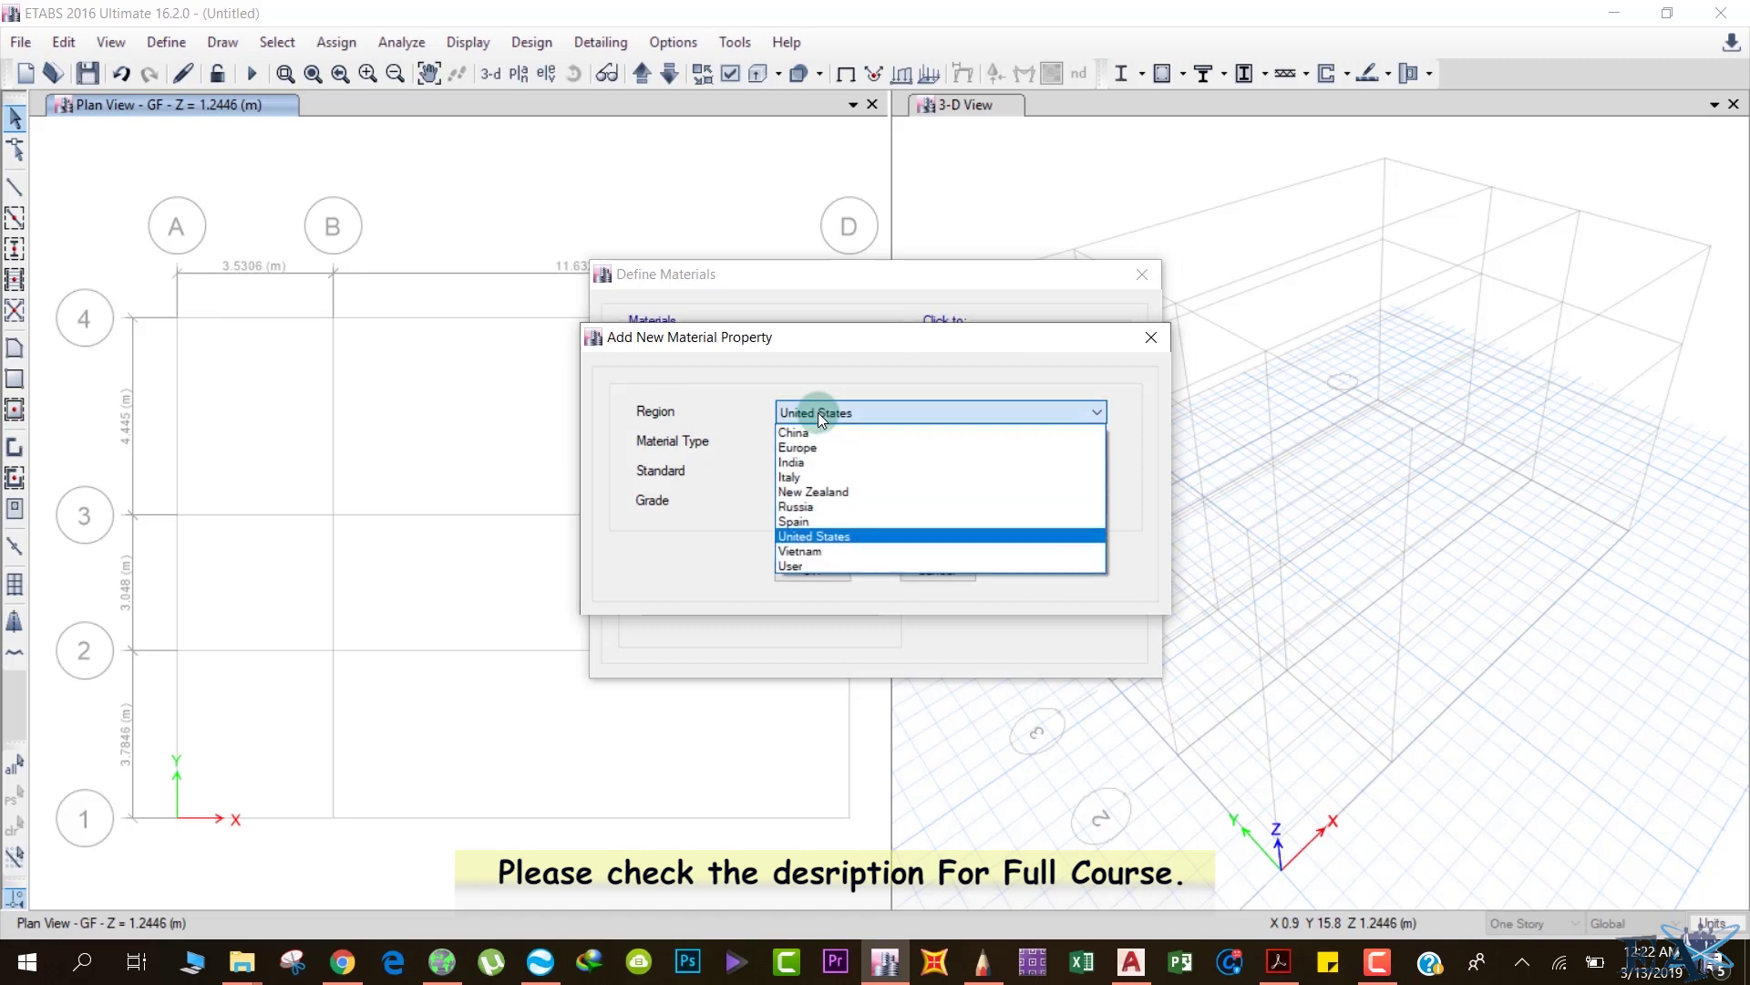
pyautogui.click(790, 462)
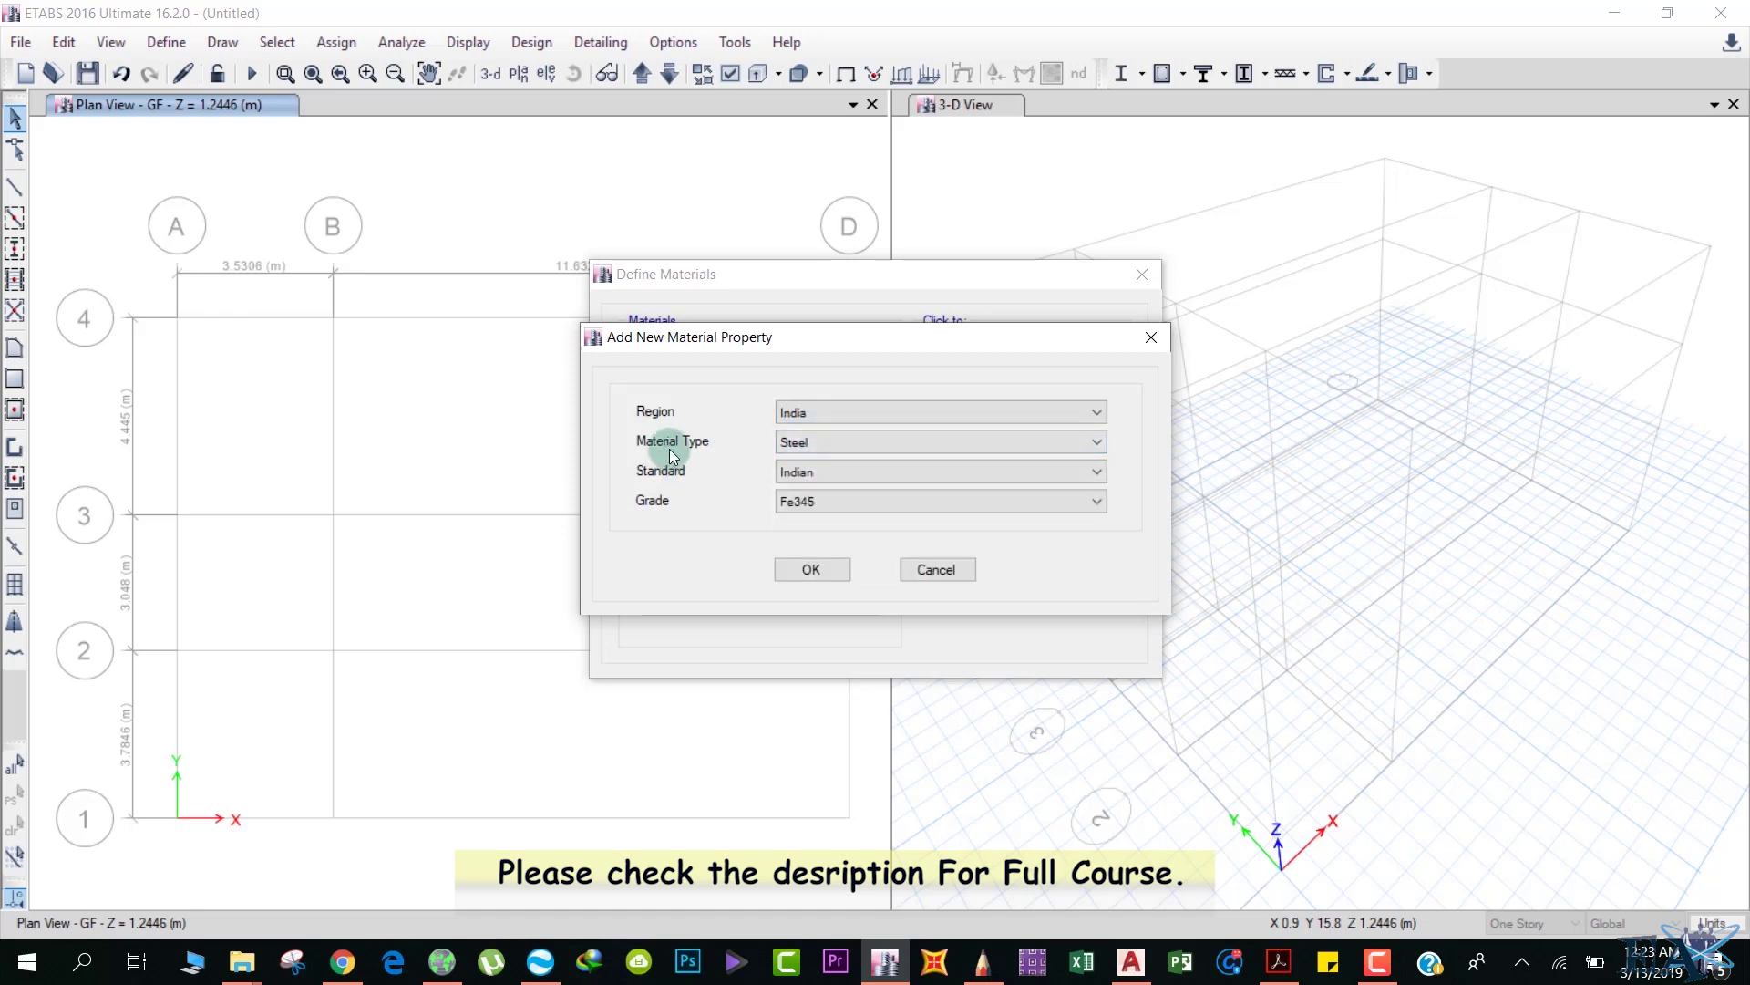
pyautogui.click(829, 441)
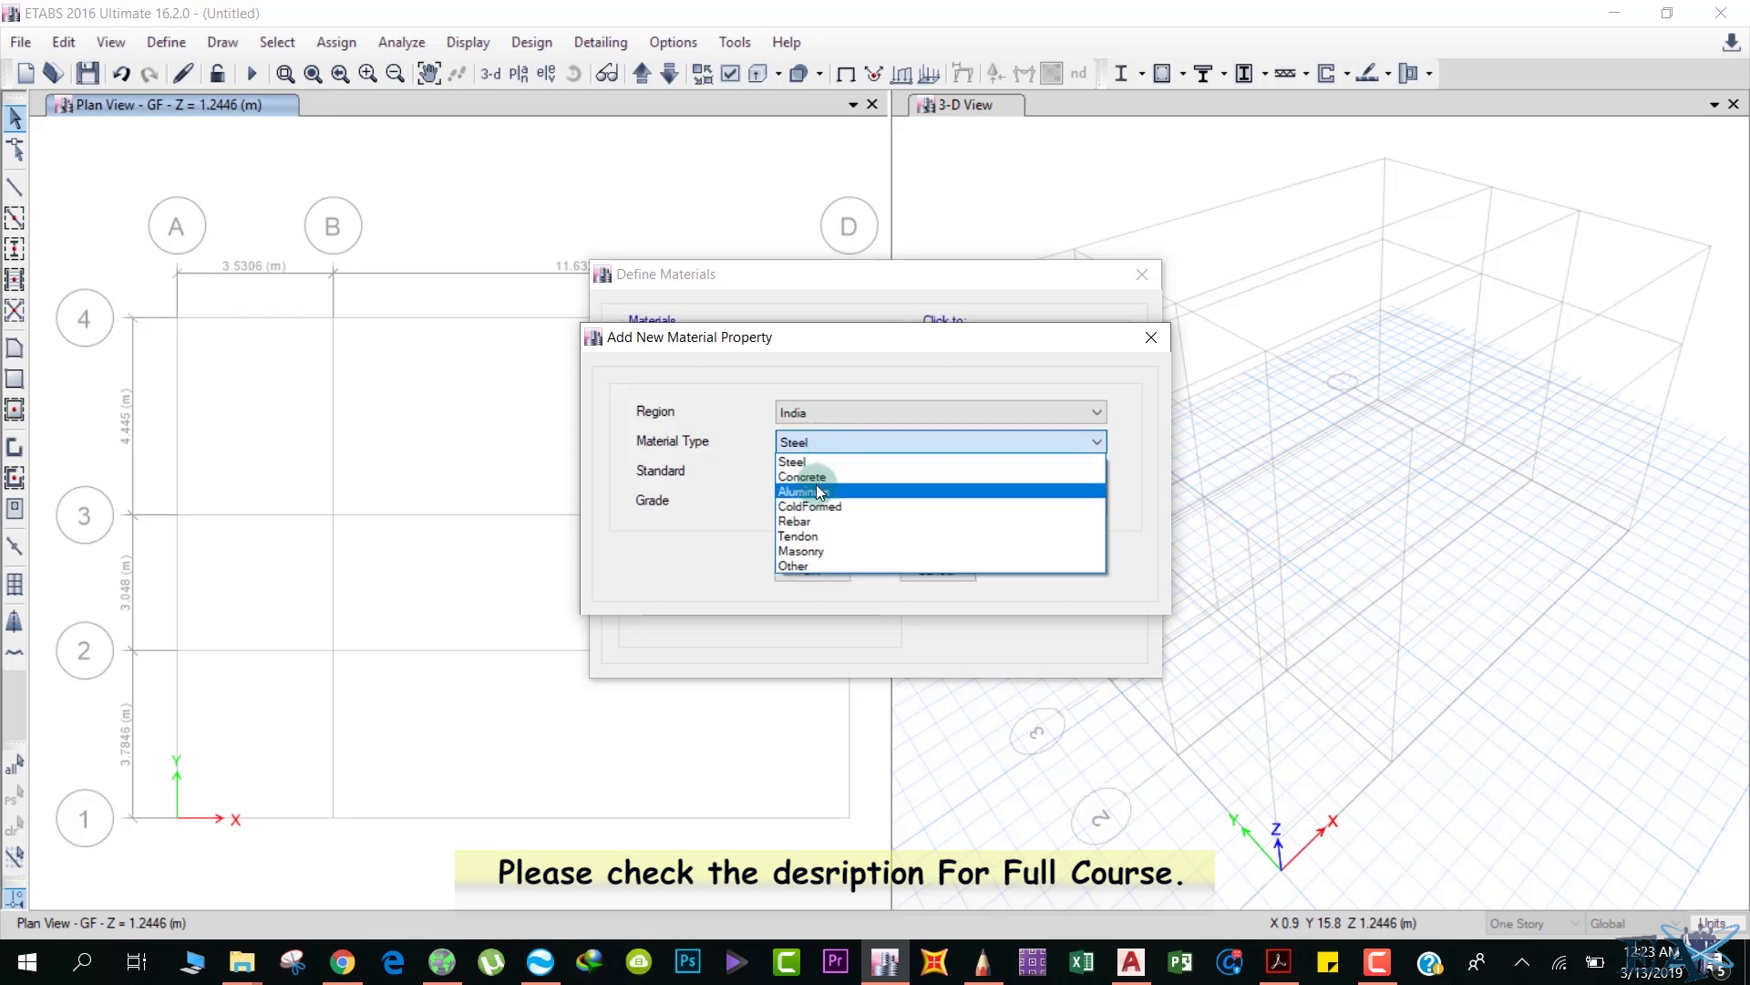
pyautogui.click(817, 475)
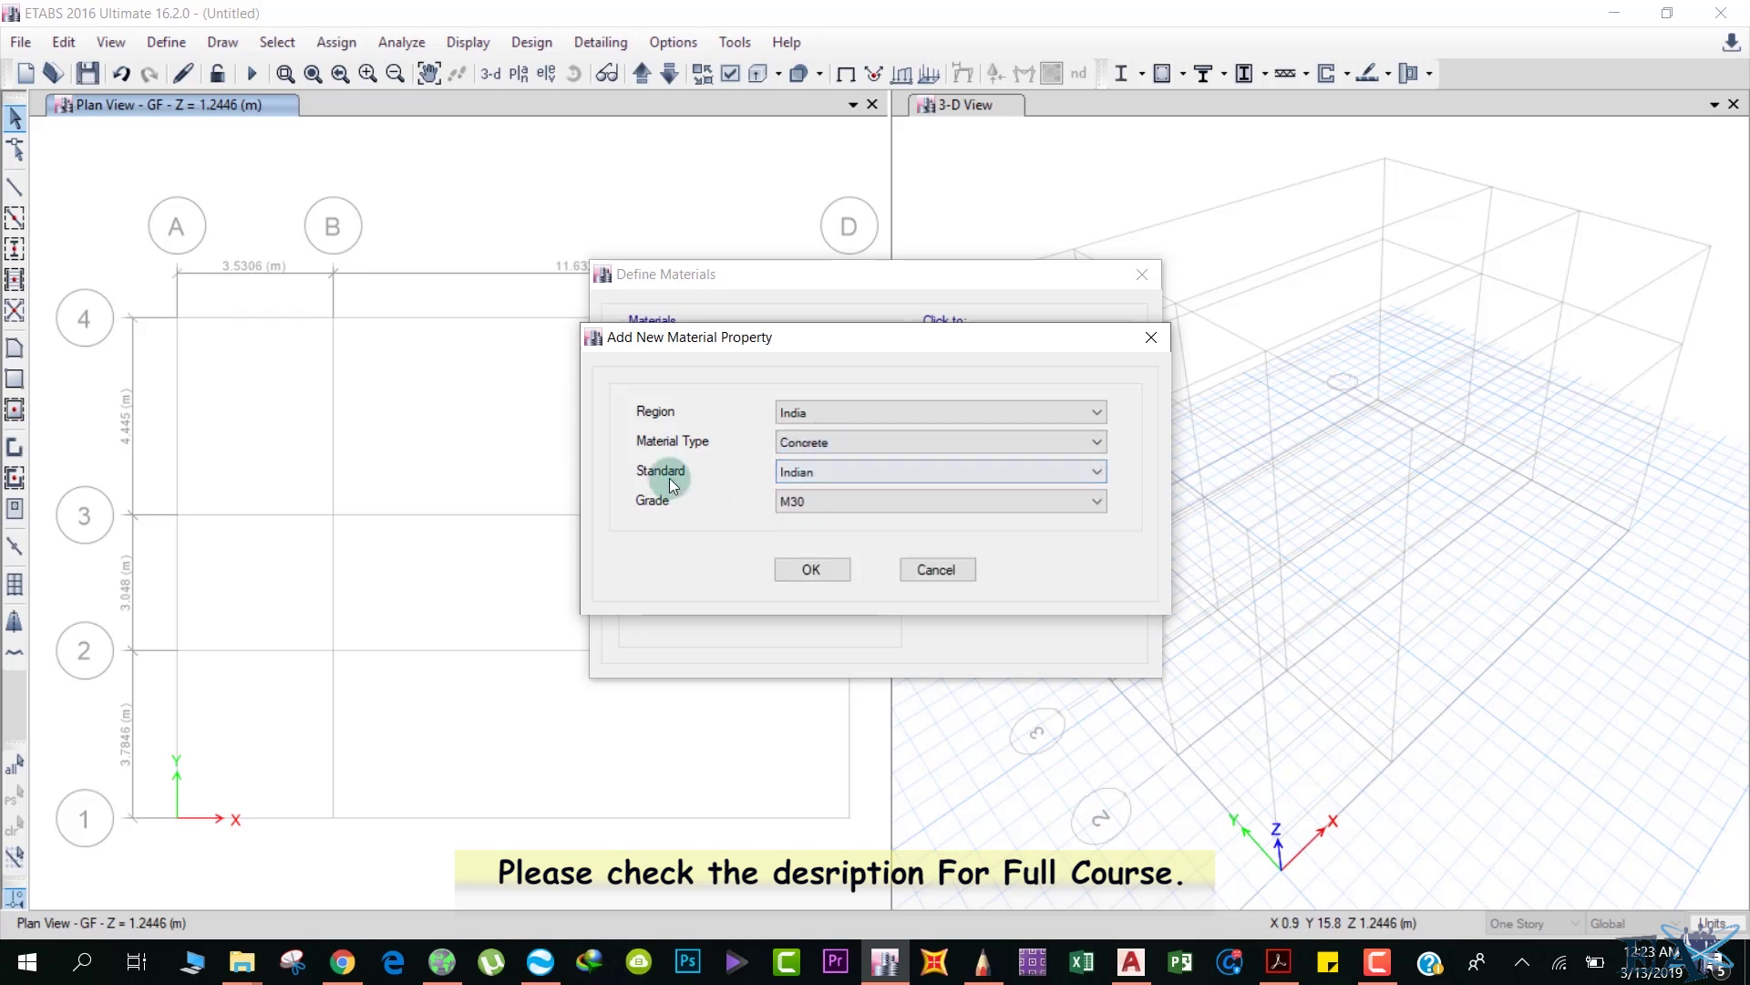
pyautogui.click(823, 503)
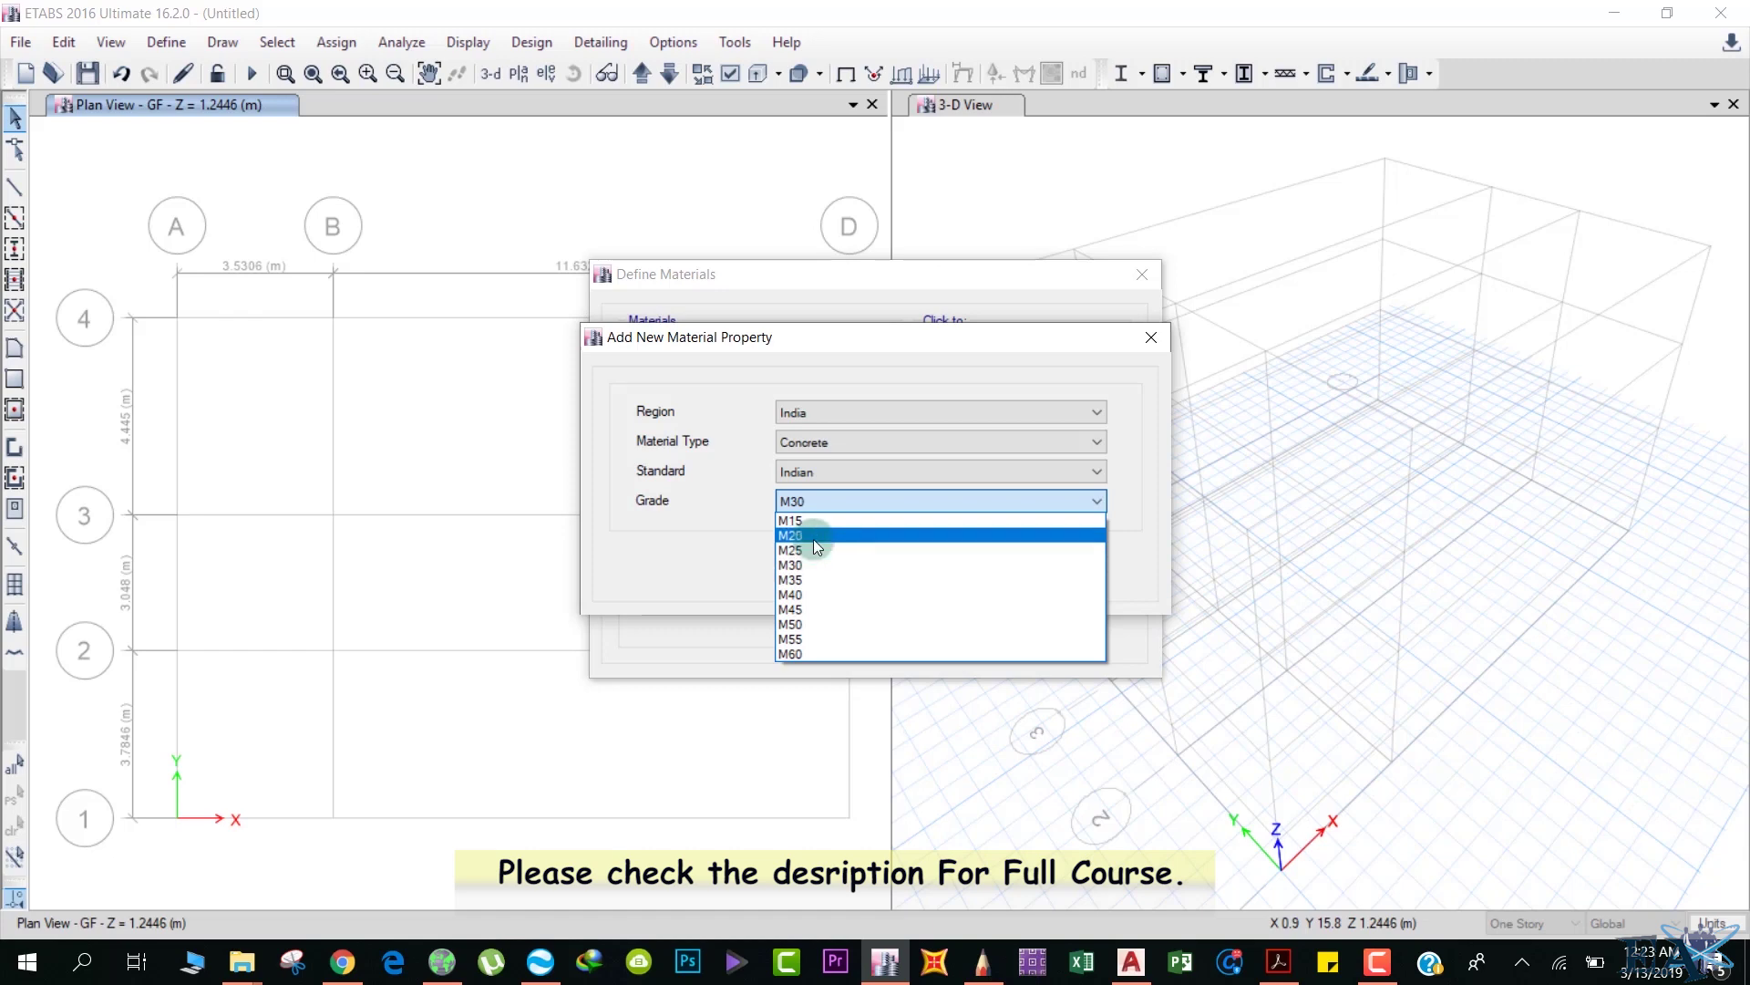
pyautogui.click(813, 536)
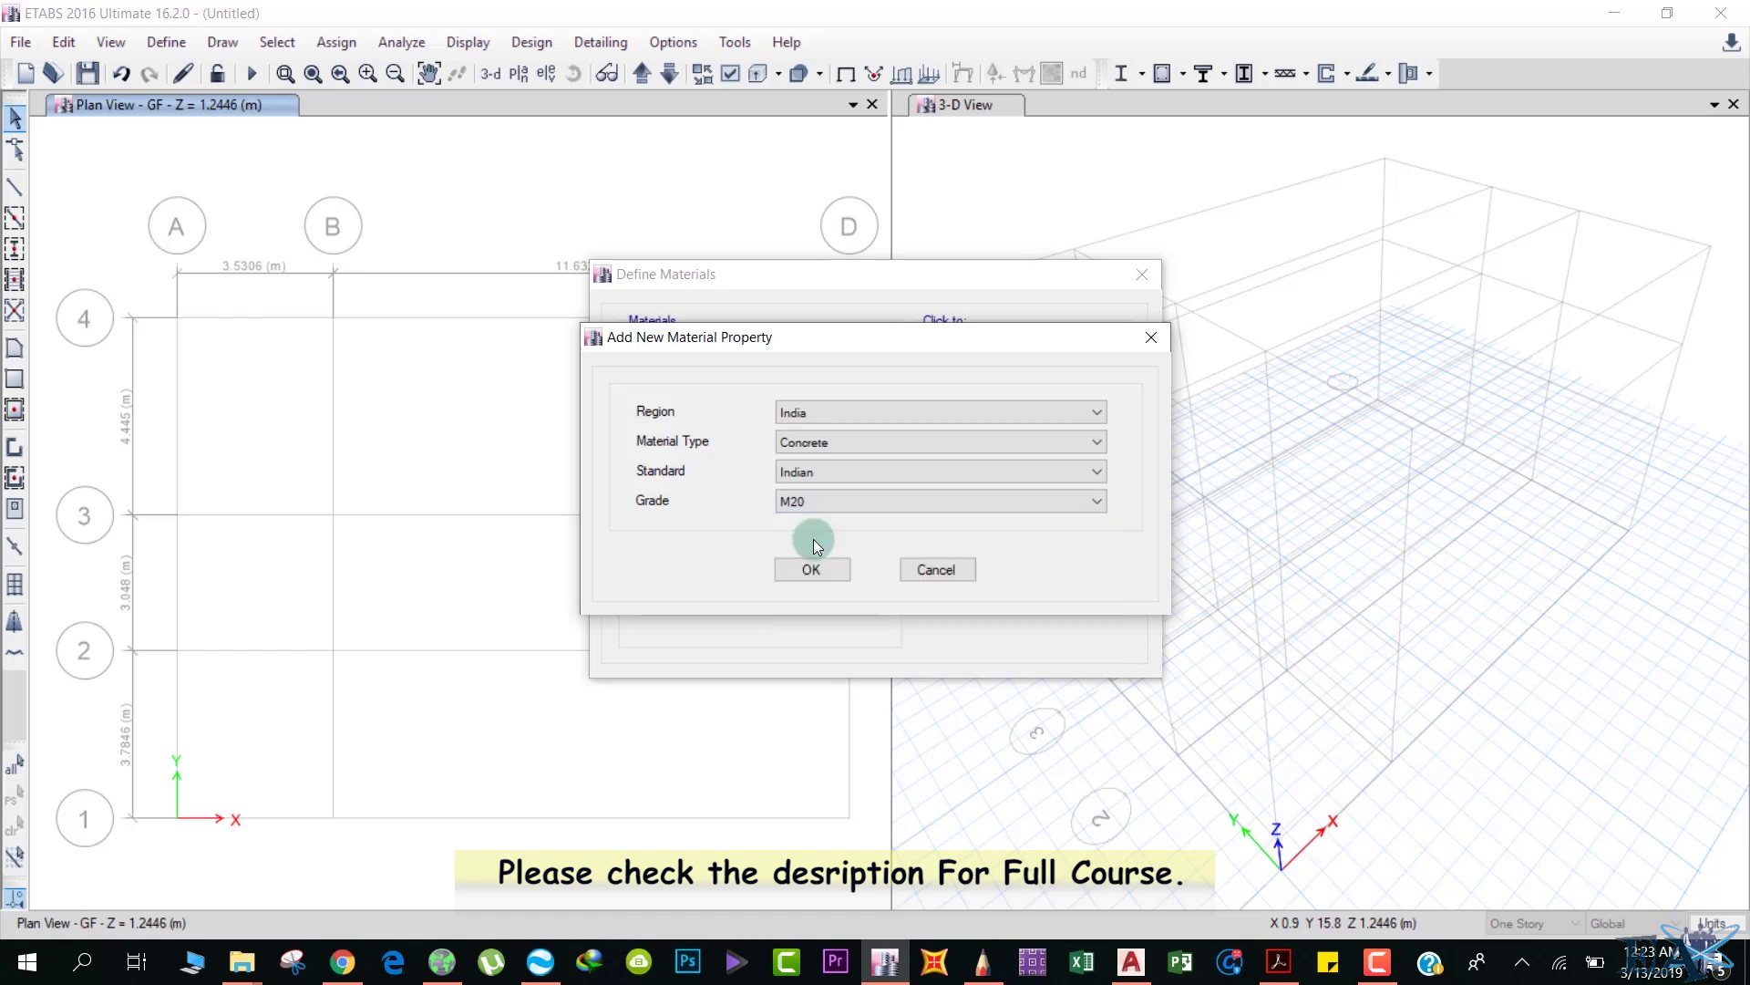
pyautogui.click(813, 572)
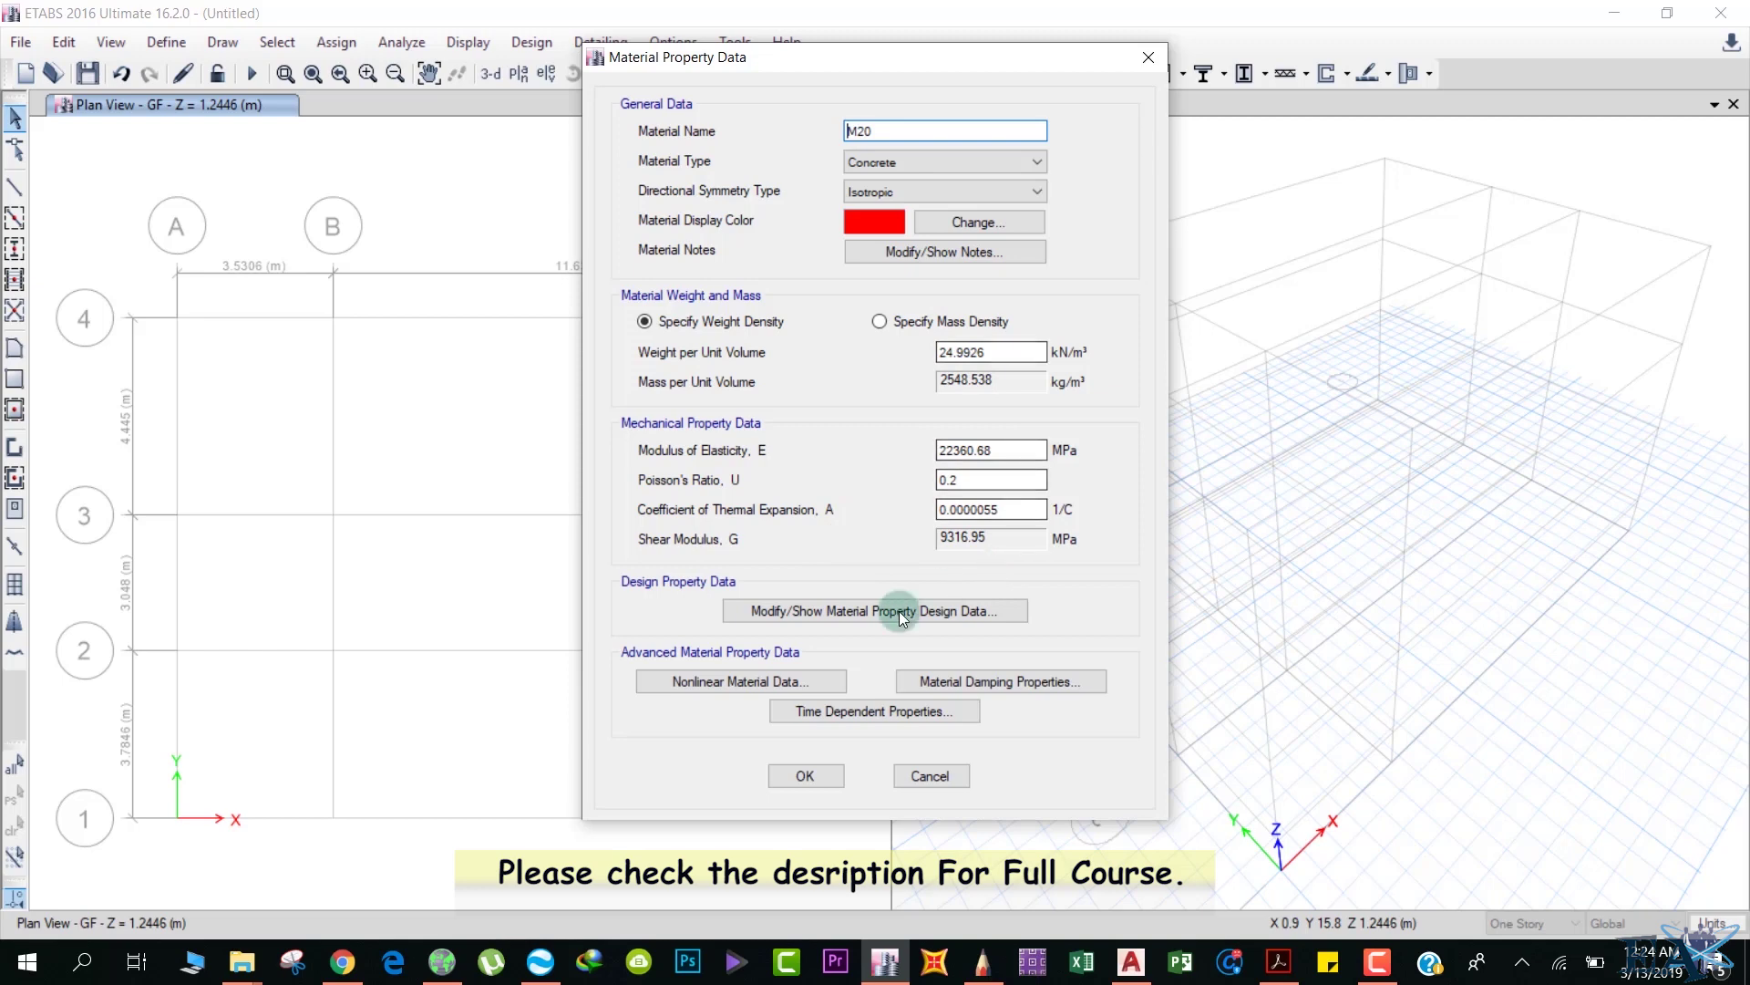
pyautogui.click(805, 776)
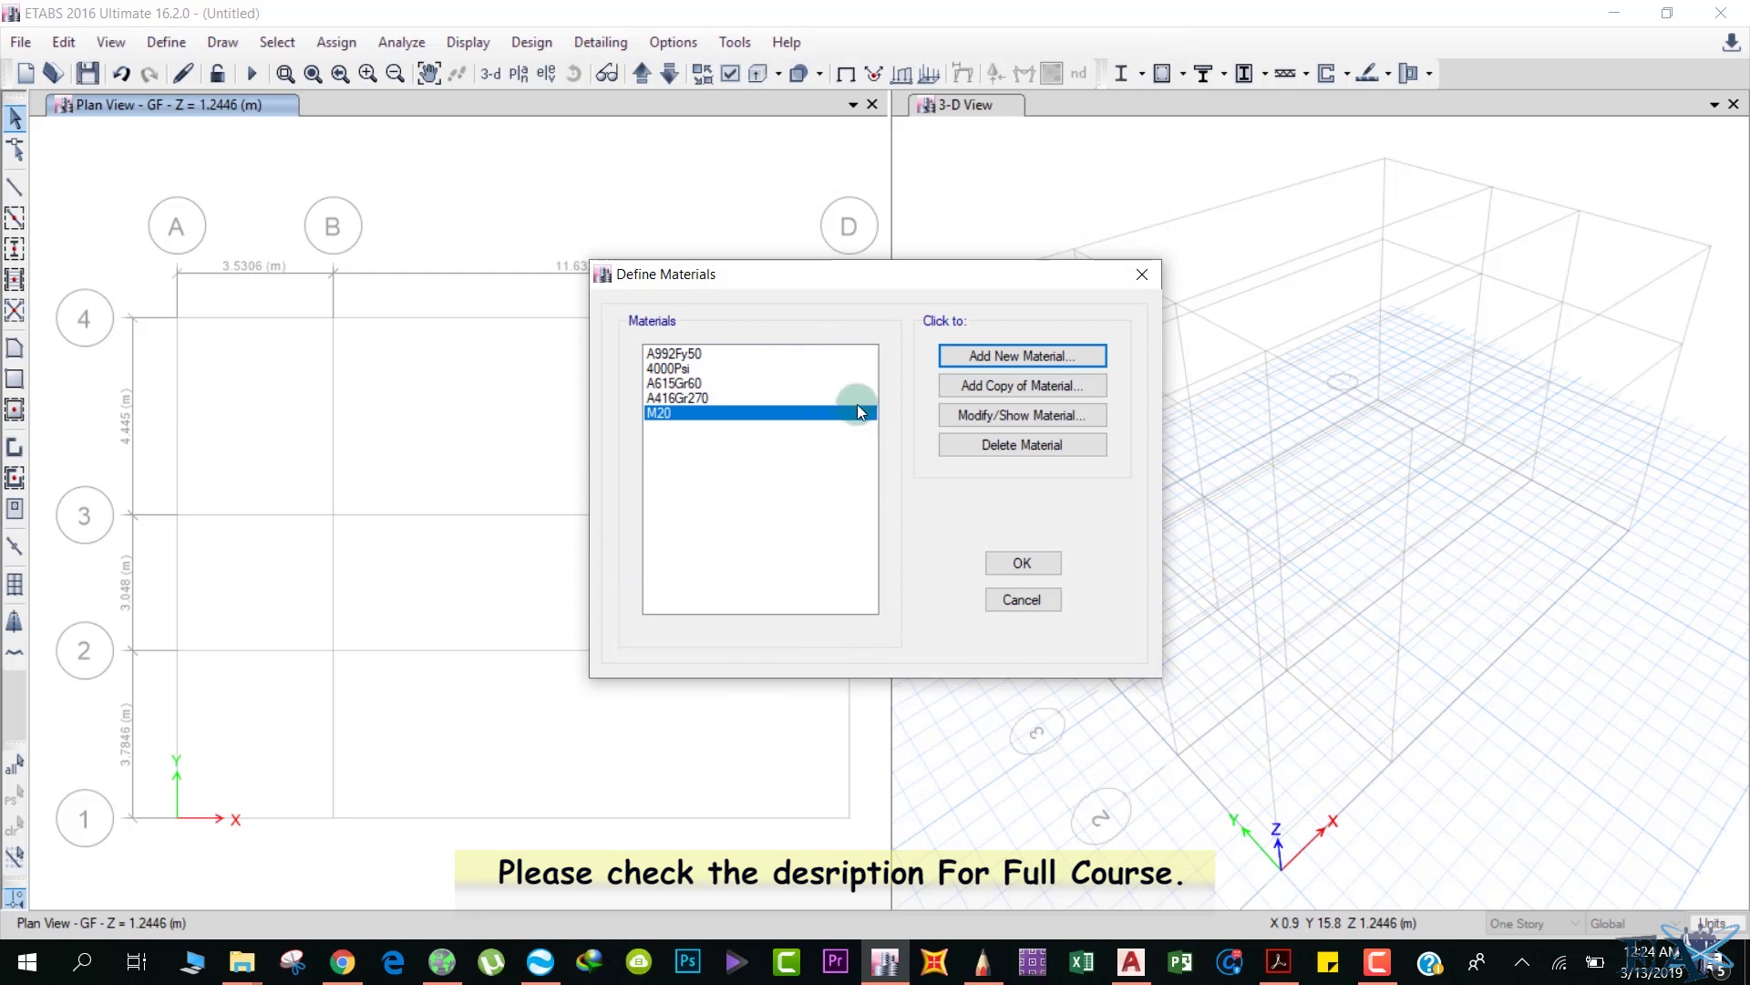
# - Add a new material with region India, type Rebar, standard Indian and grade HYSD Grade 500
pyautogui.click(993, 359)
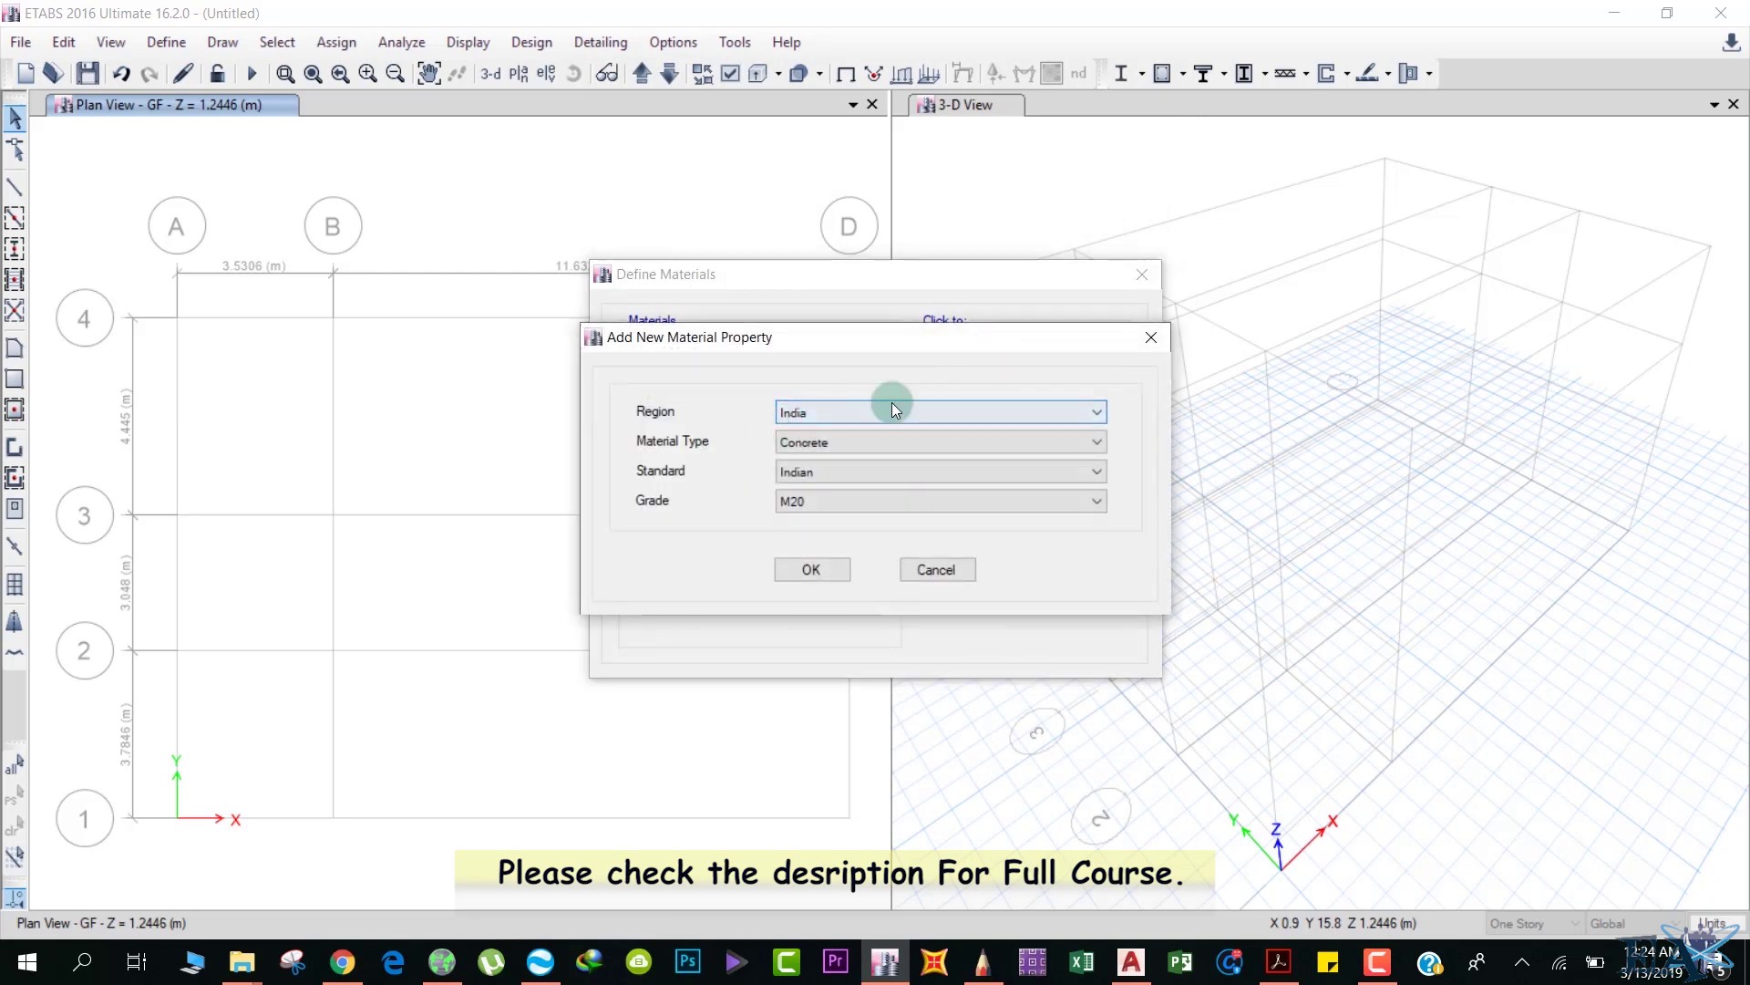
pyautogui.click(817, 441)
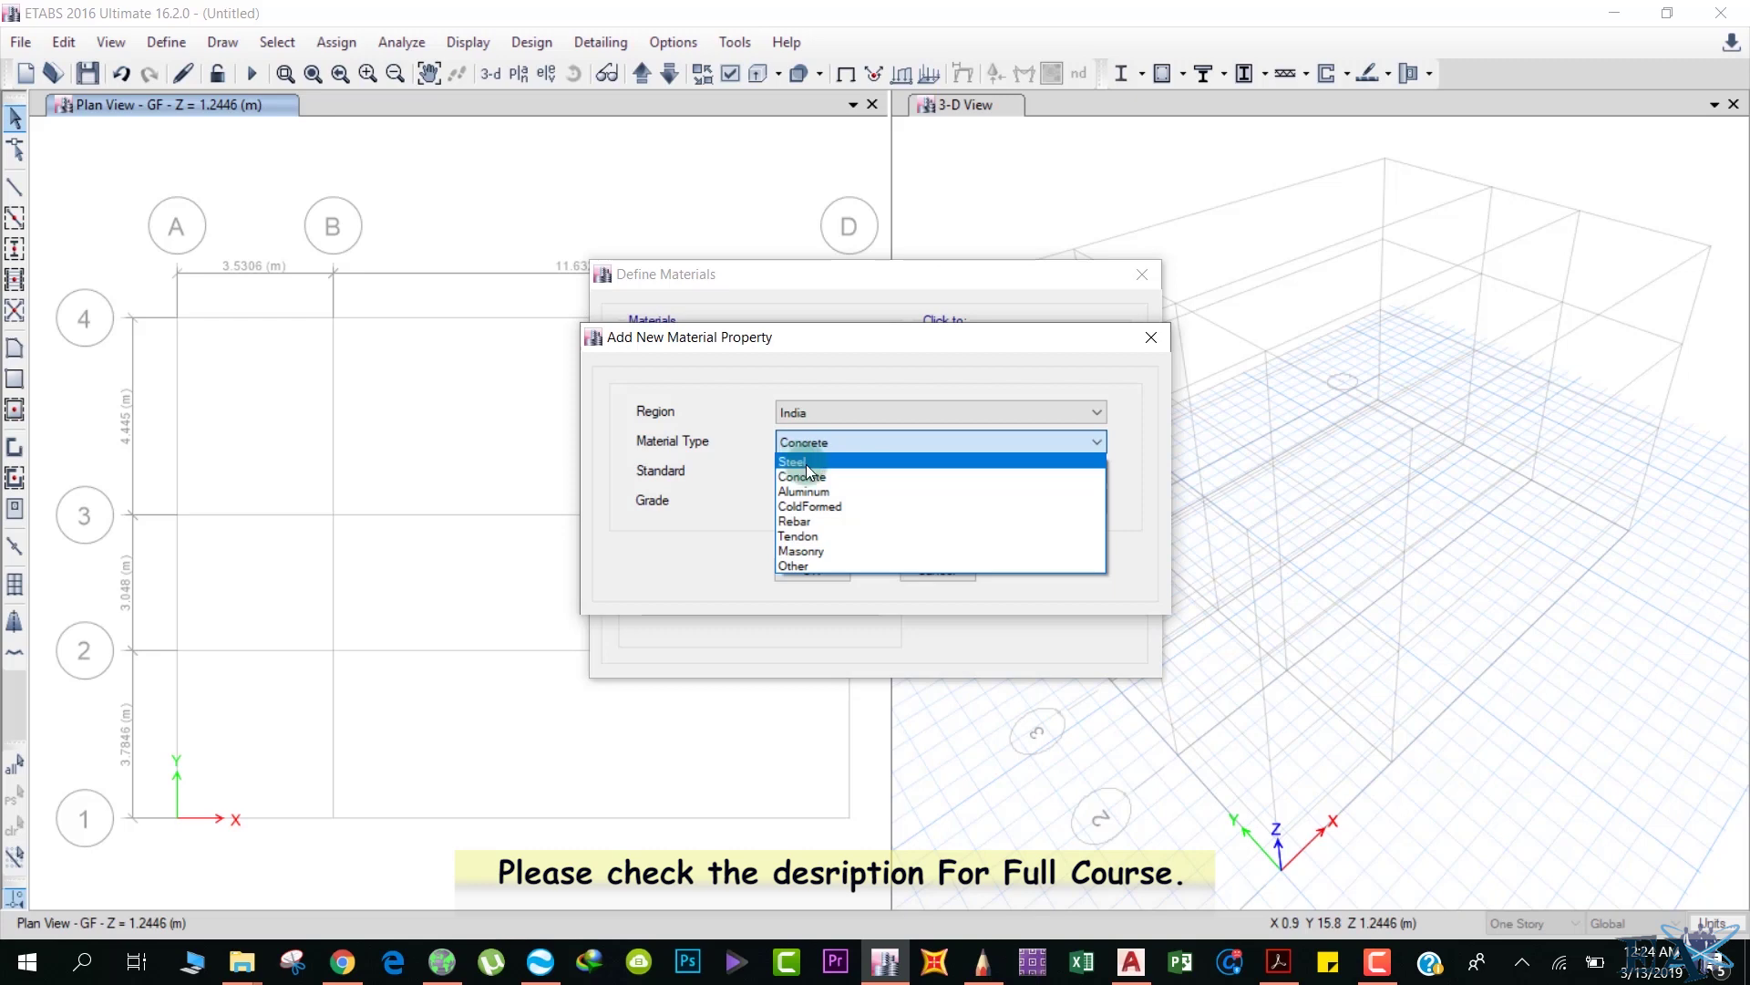
pyautogui.click(804, 518)
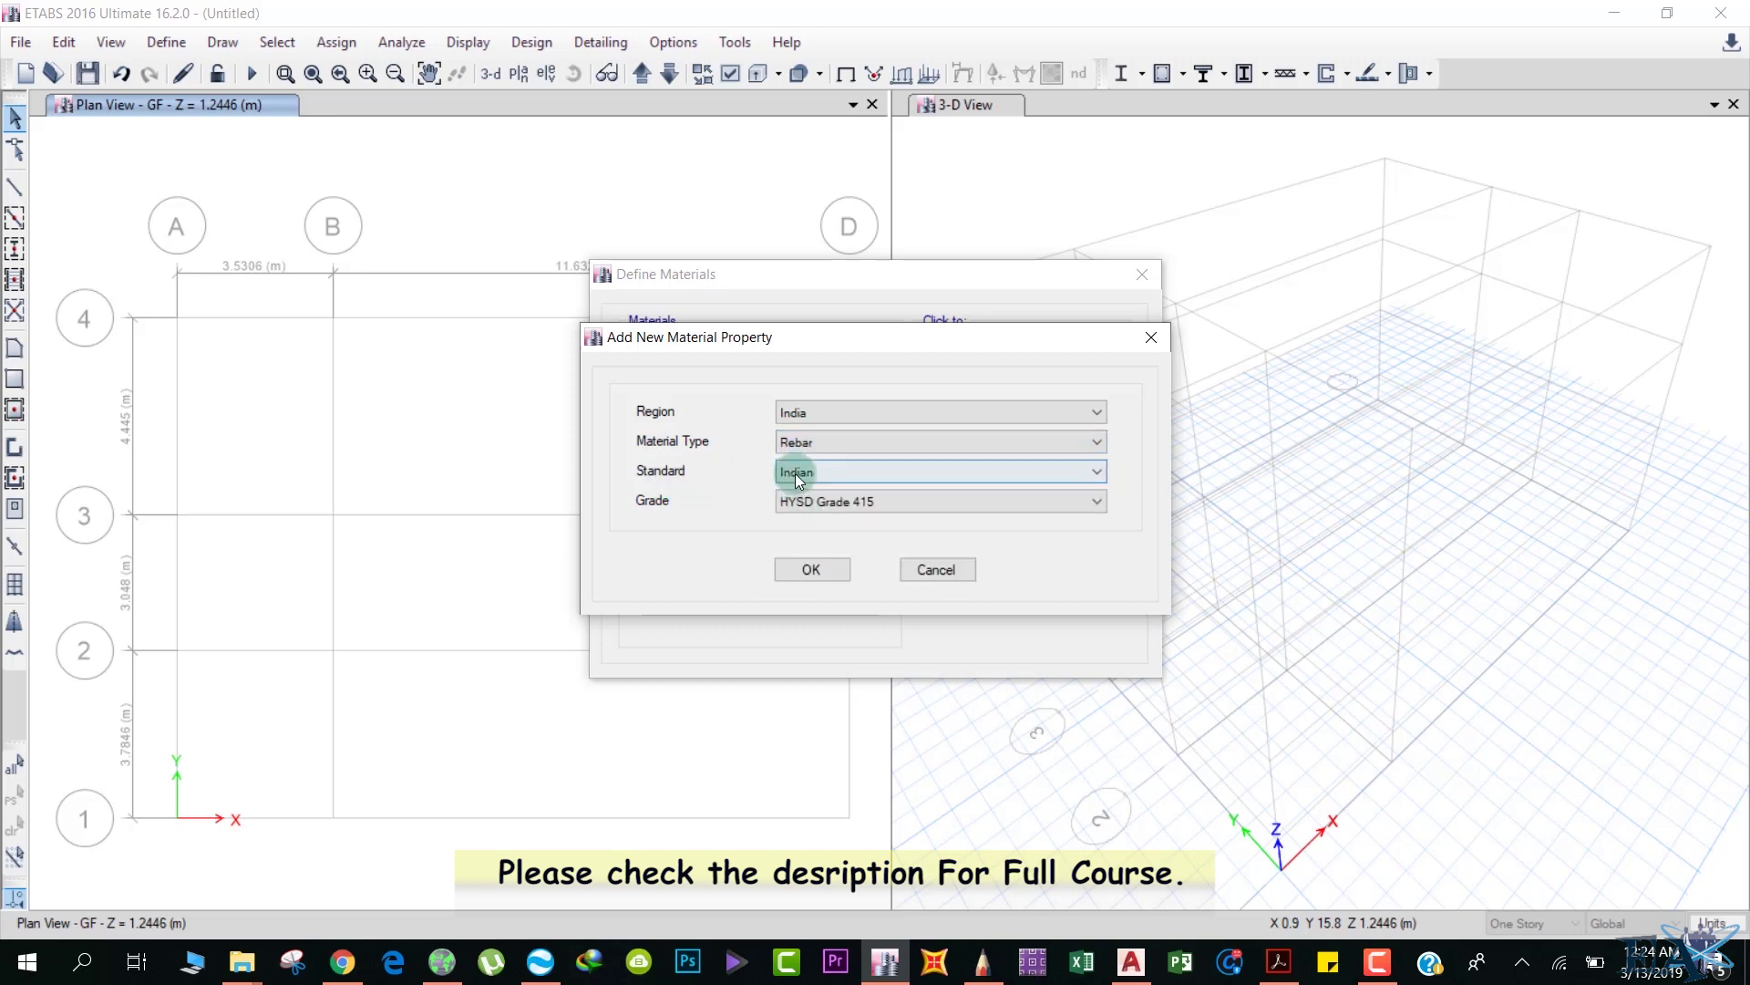
pyautogui.click(826, 500)
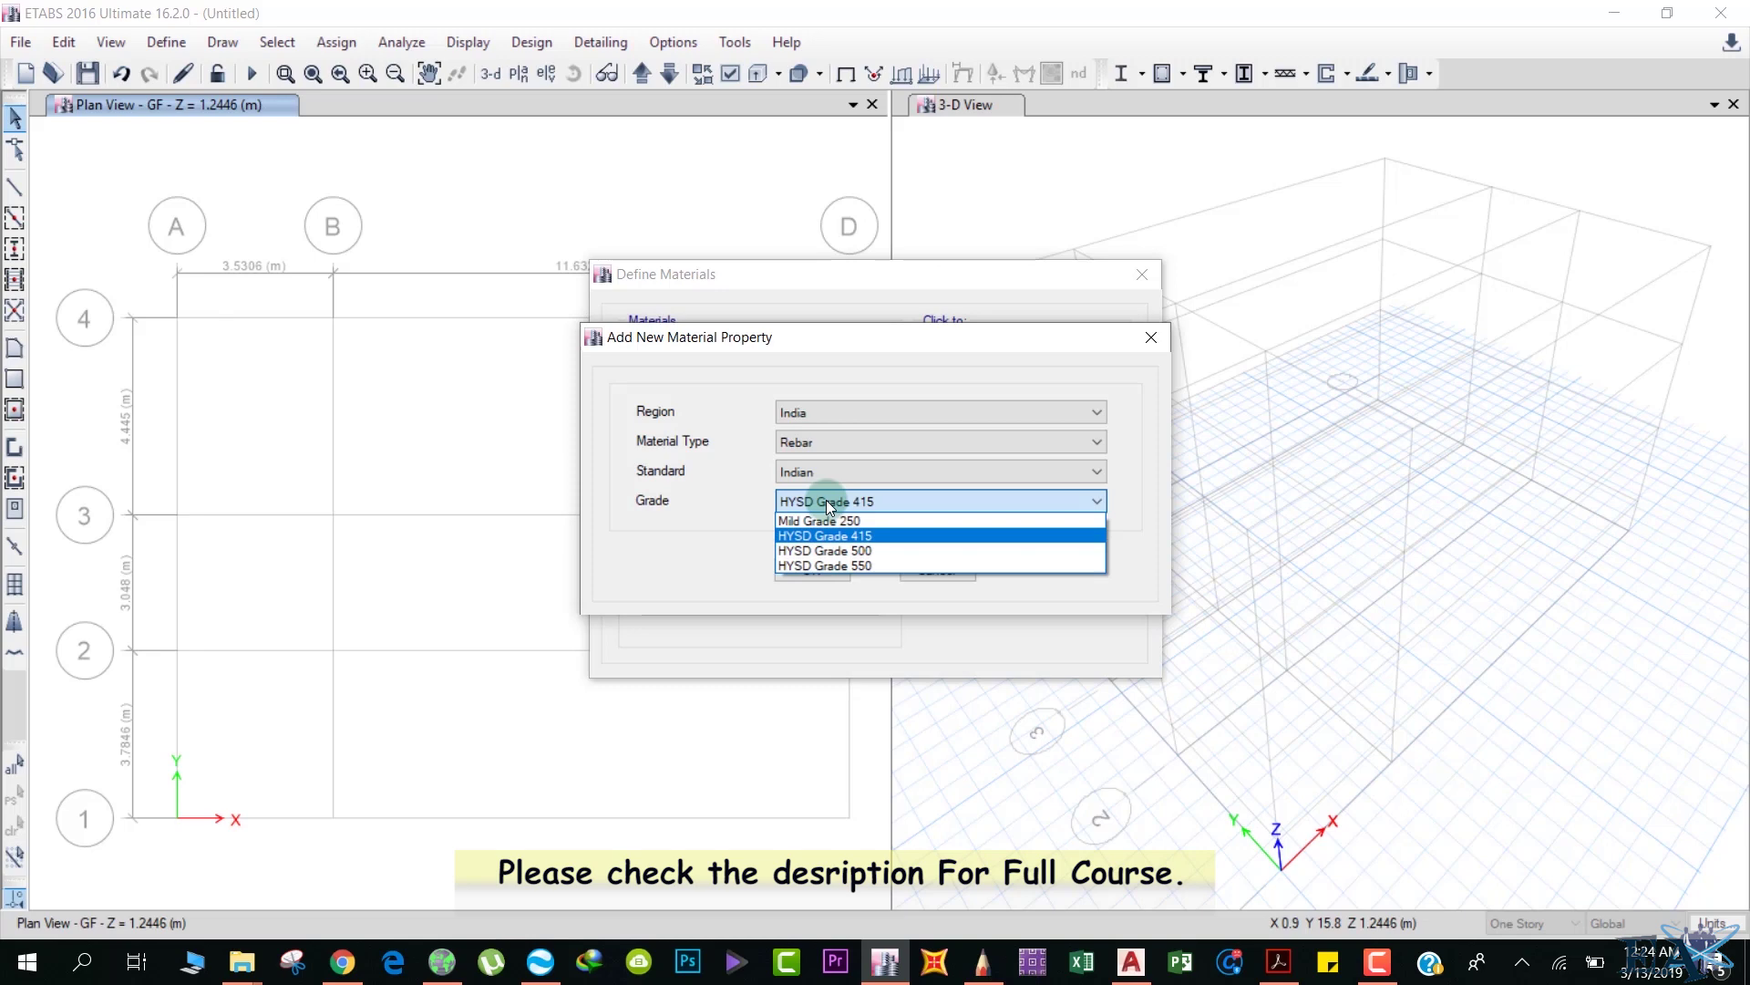
pyautogui.click(838, 549)
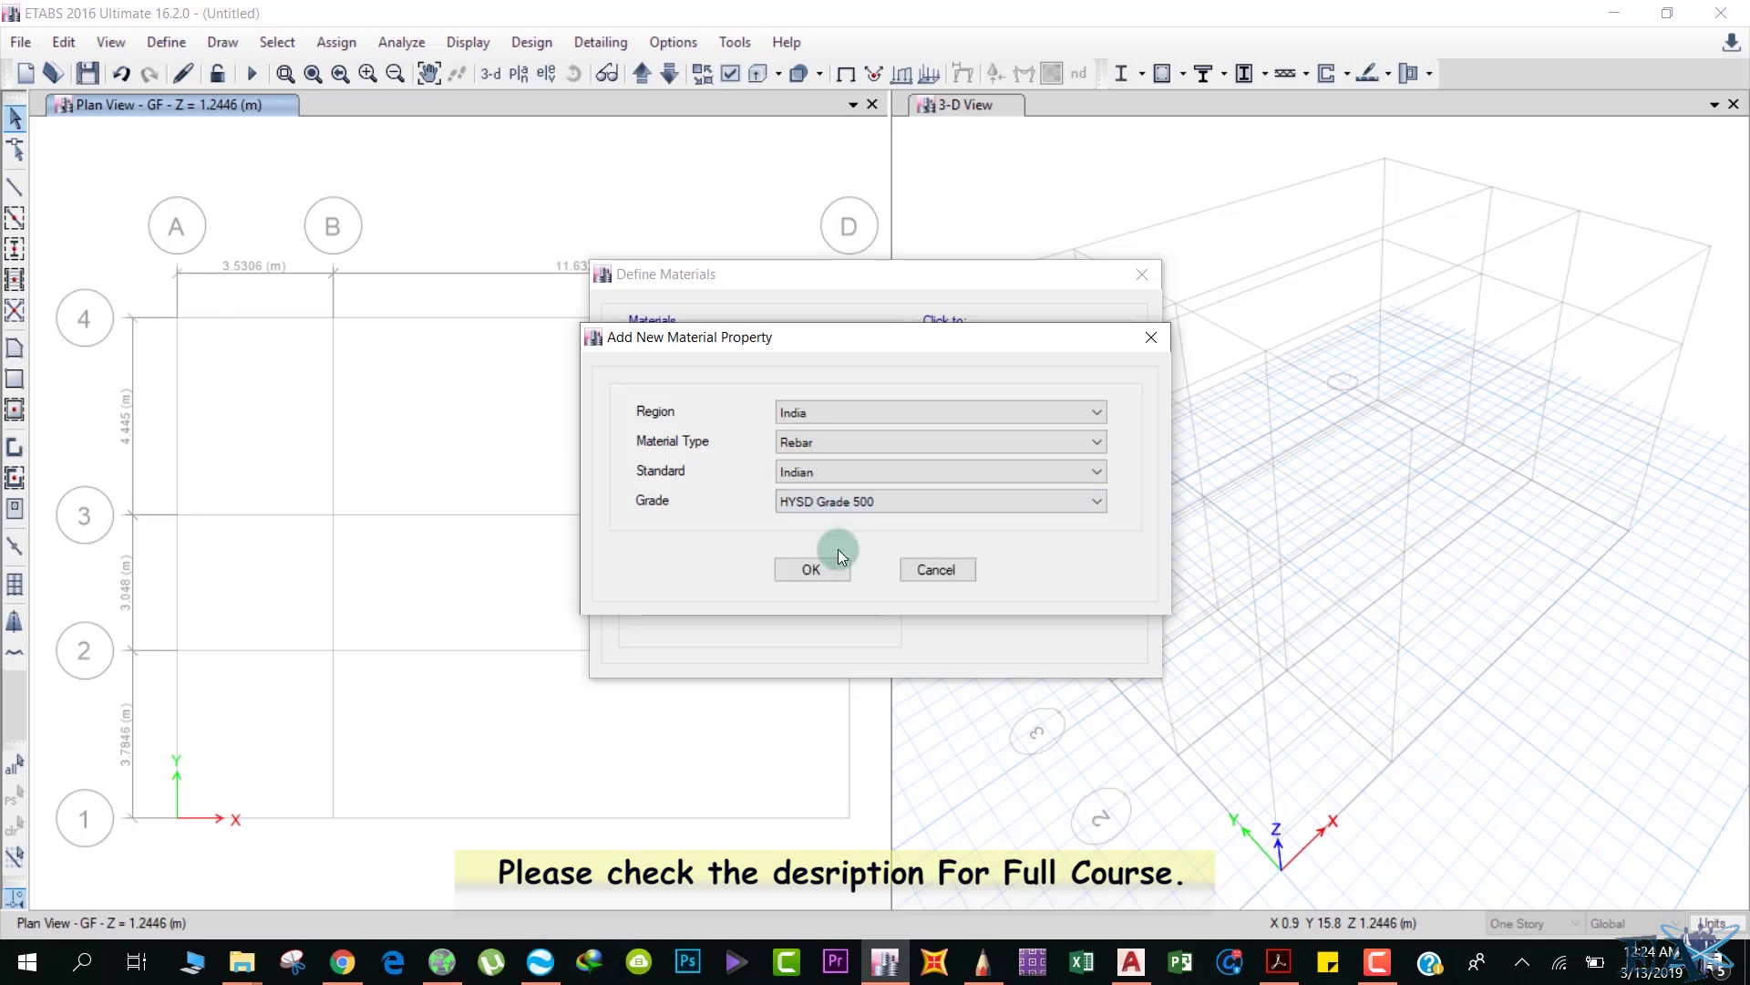
pyautogui.click(812, 569)
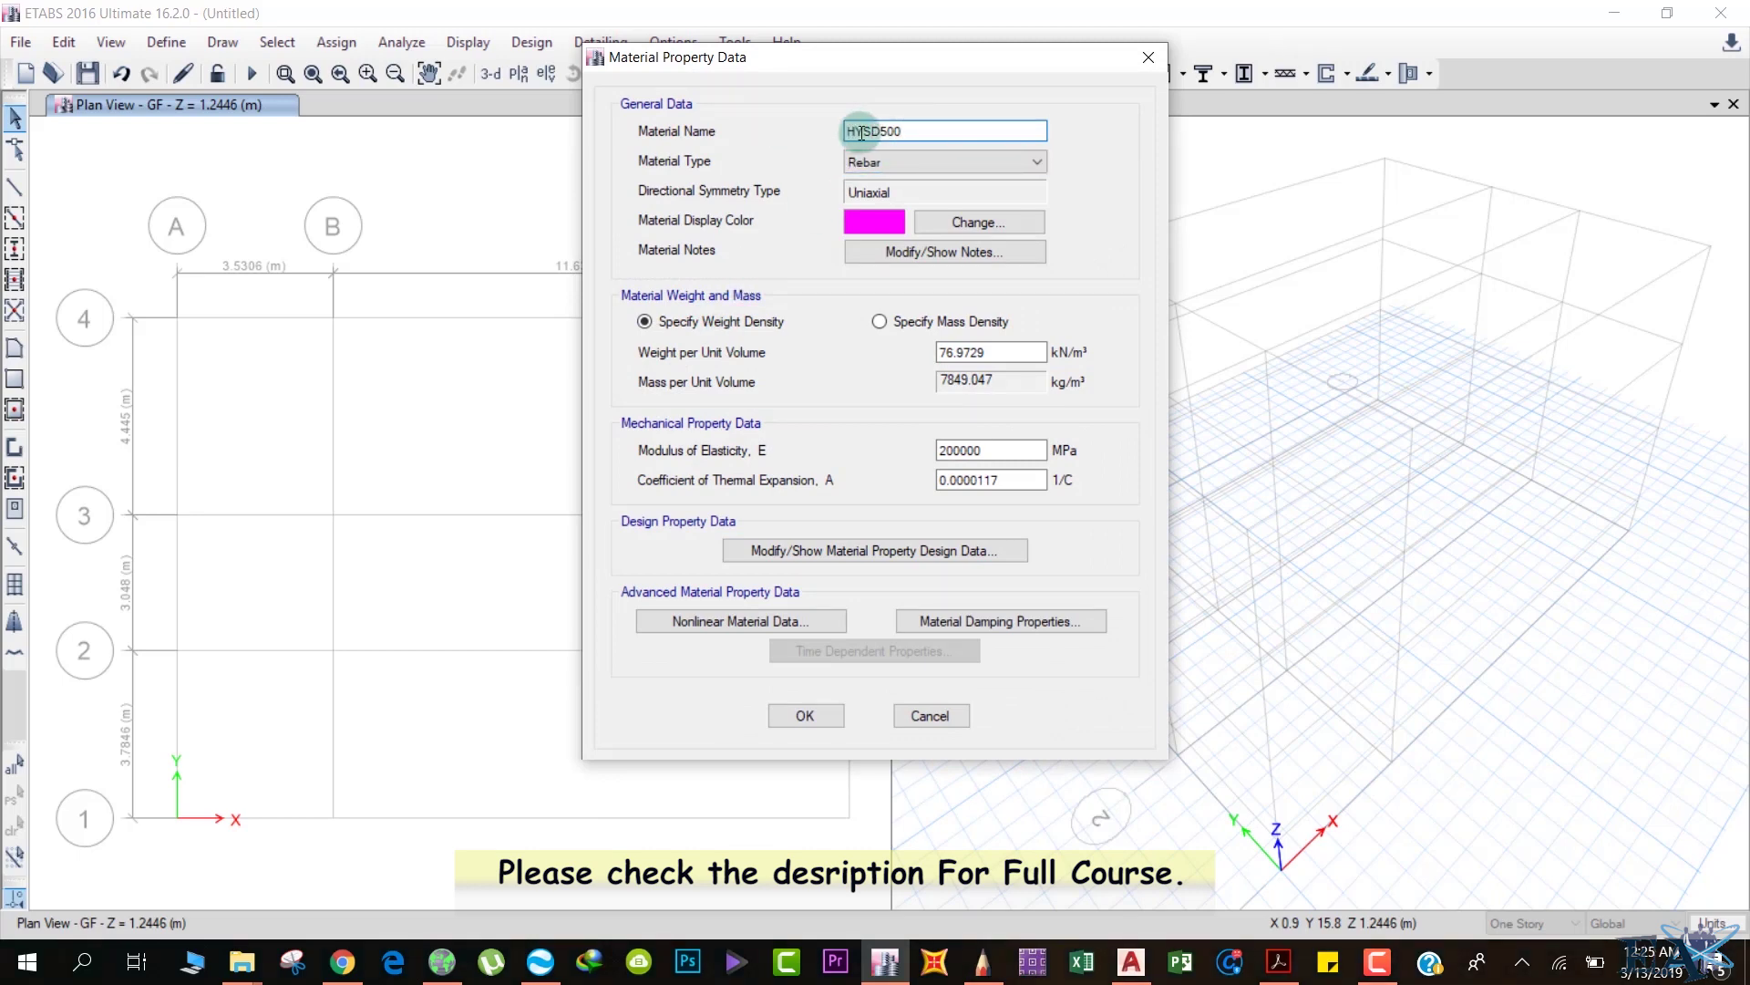
# - Name the rebar material Fe500, set its weight per unit volume to 78.5 kN/m³ and accept the property data
pyautogui.moveTo(881, 131); pyautogui.dragTo(801, 134)
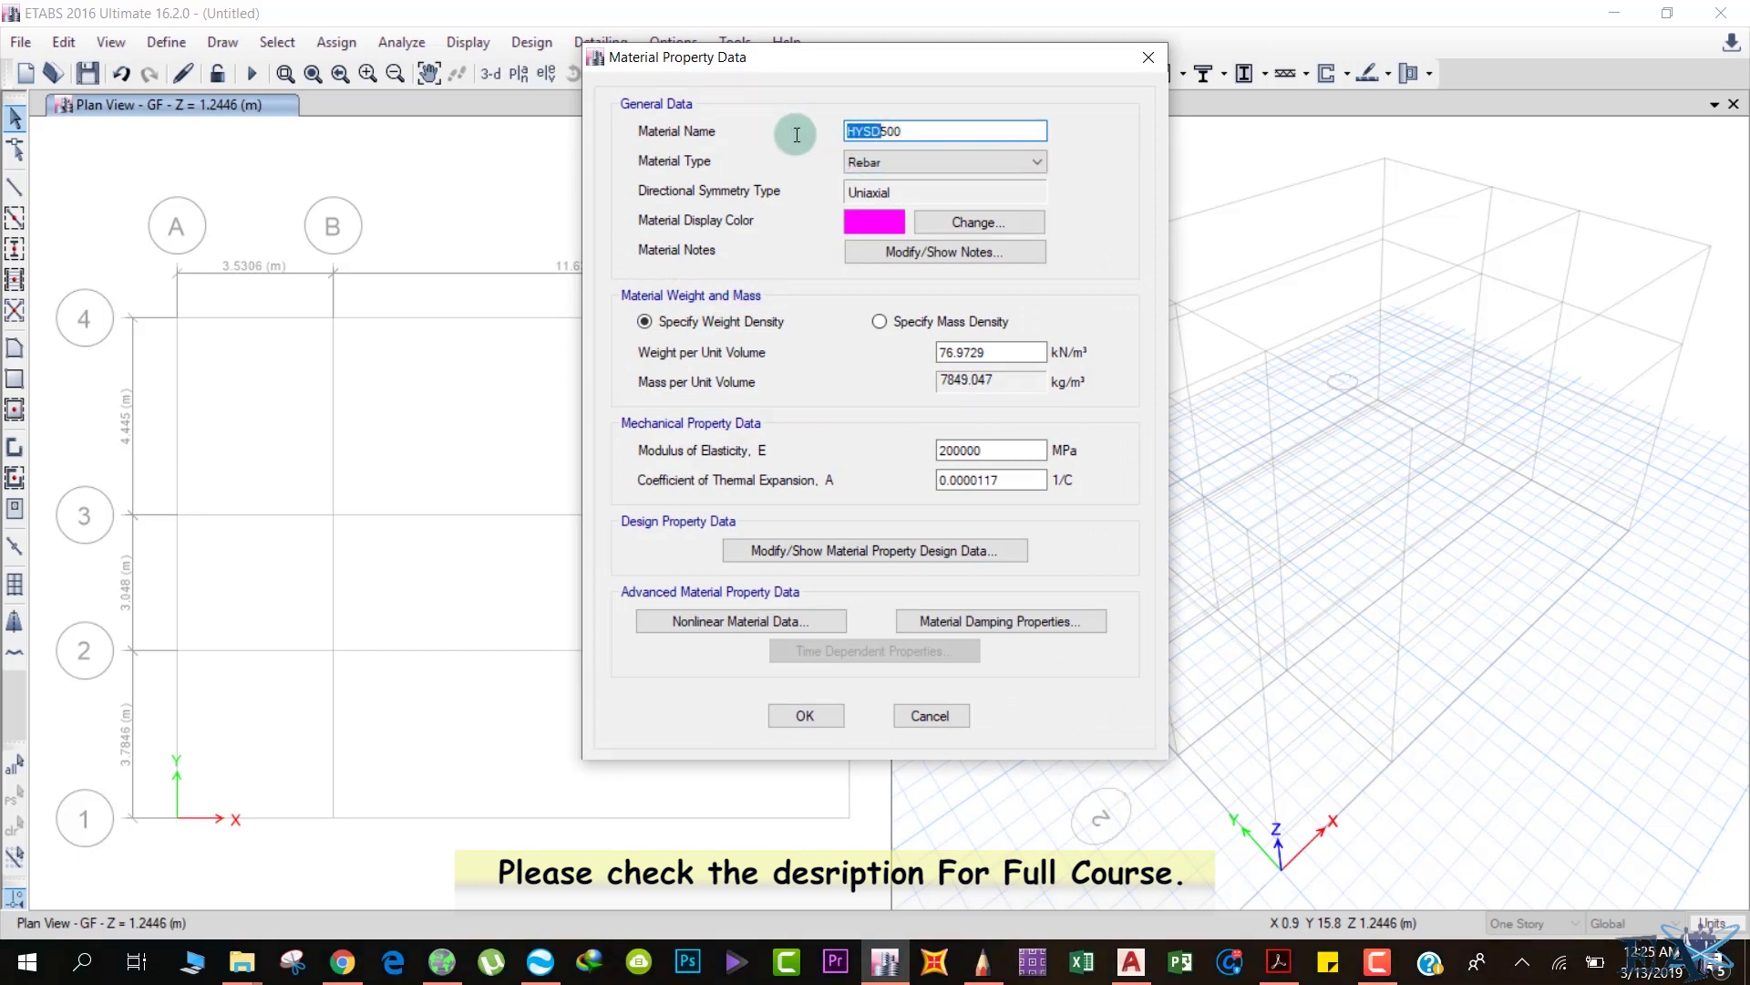
pyautogui.write('Fe')
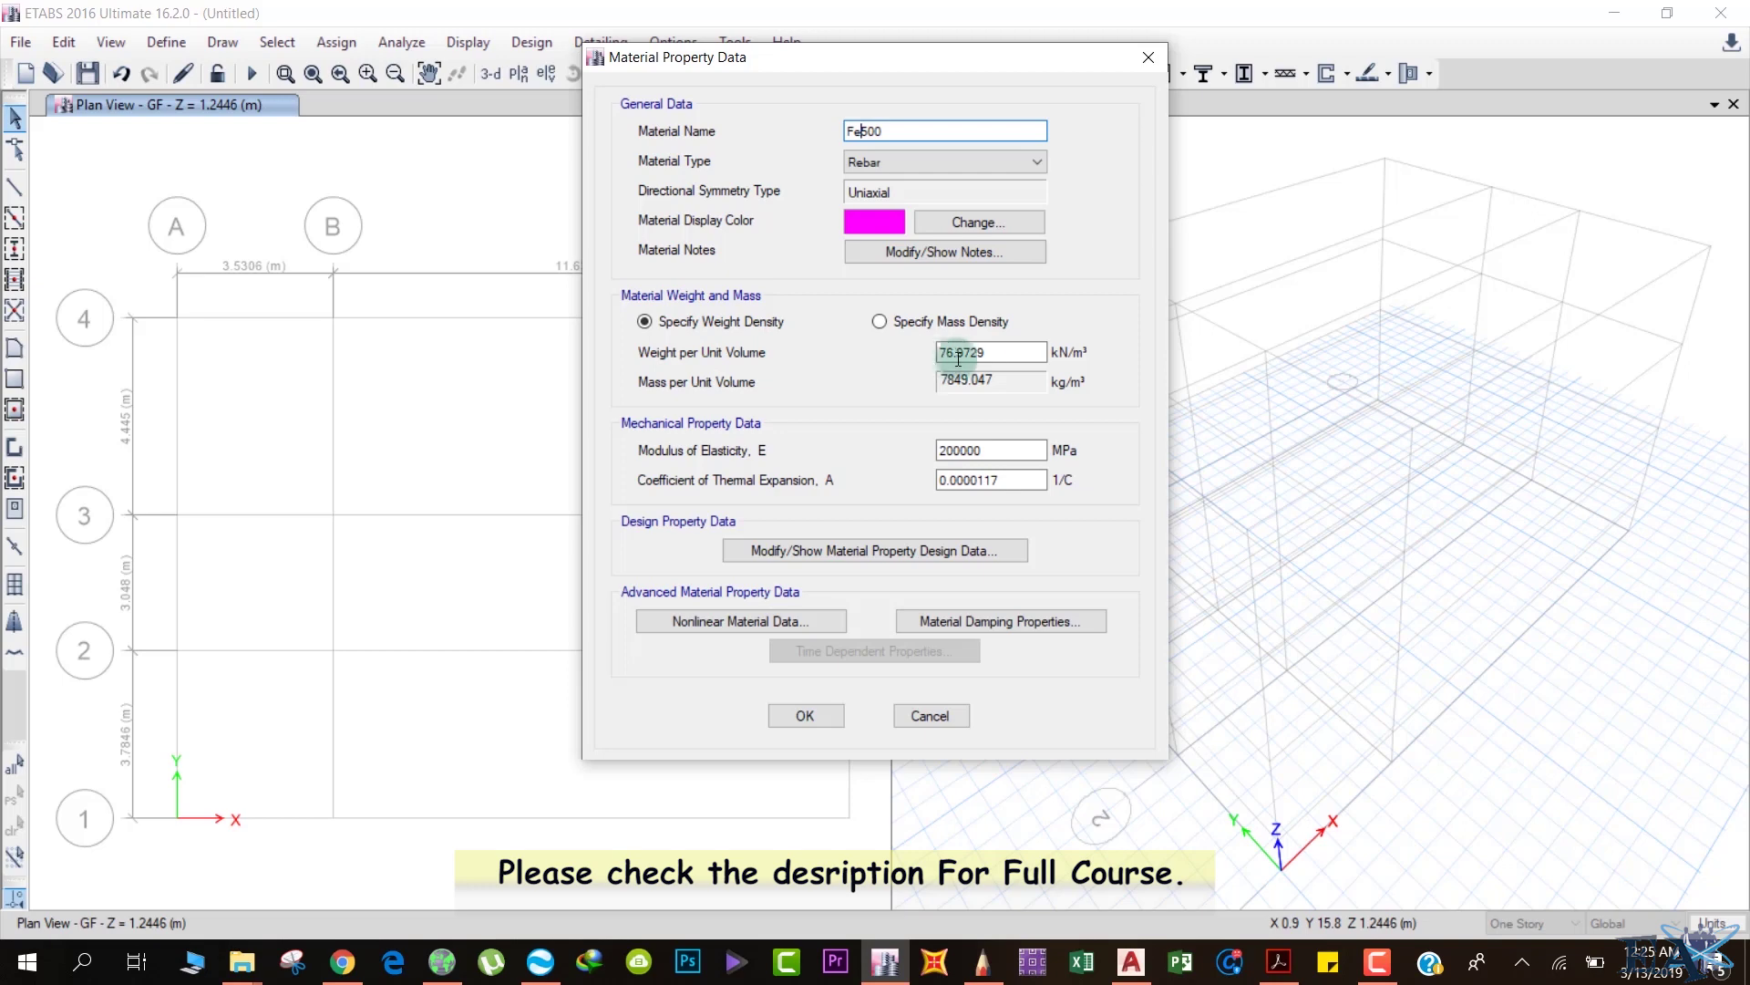
pyautogui.moveTo(1005, 353); pyautogui.dragTo(889, 354)
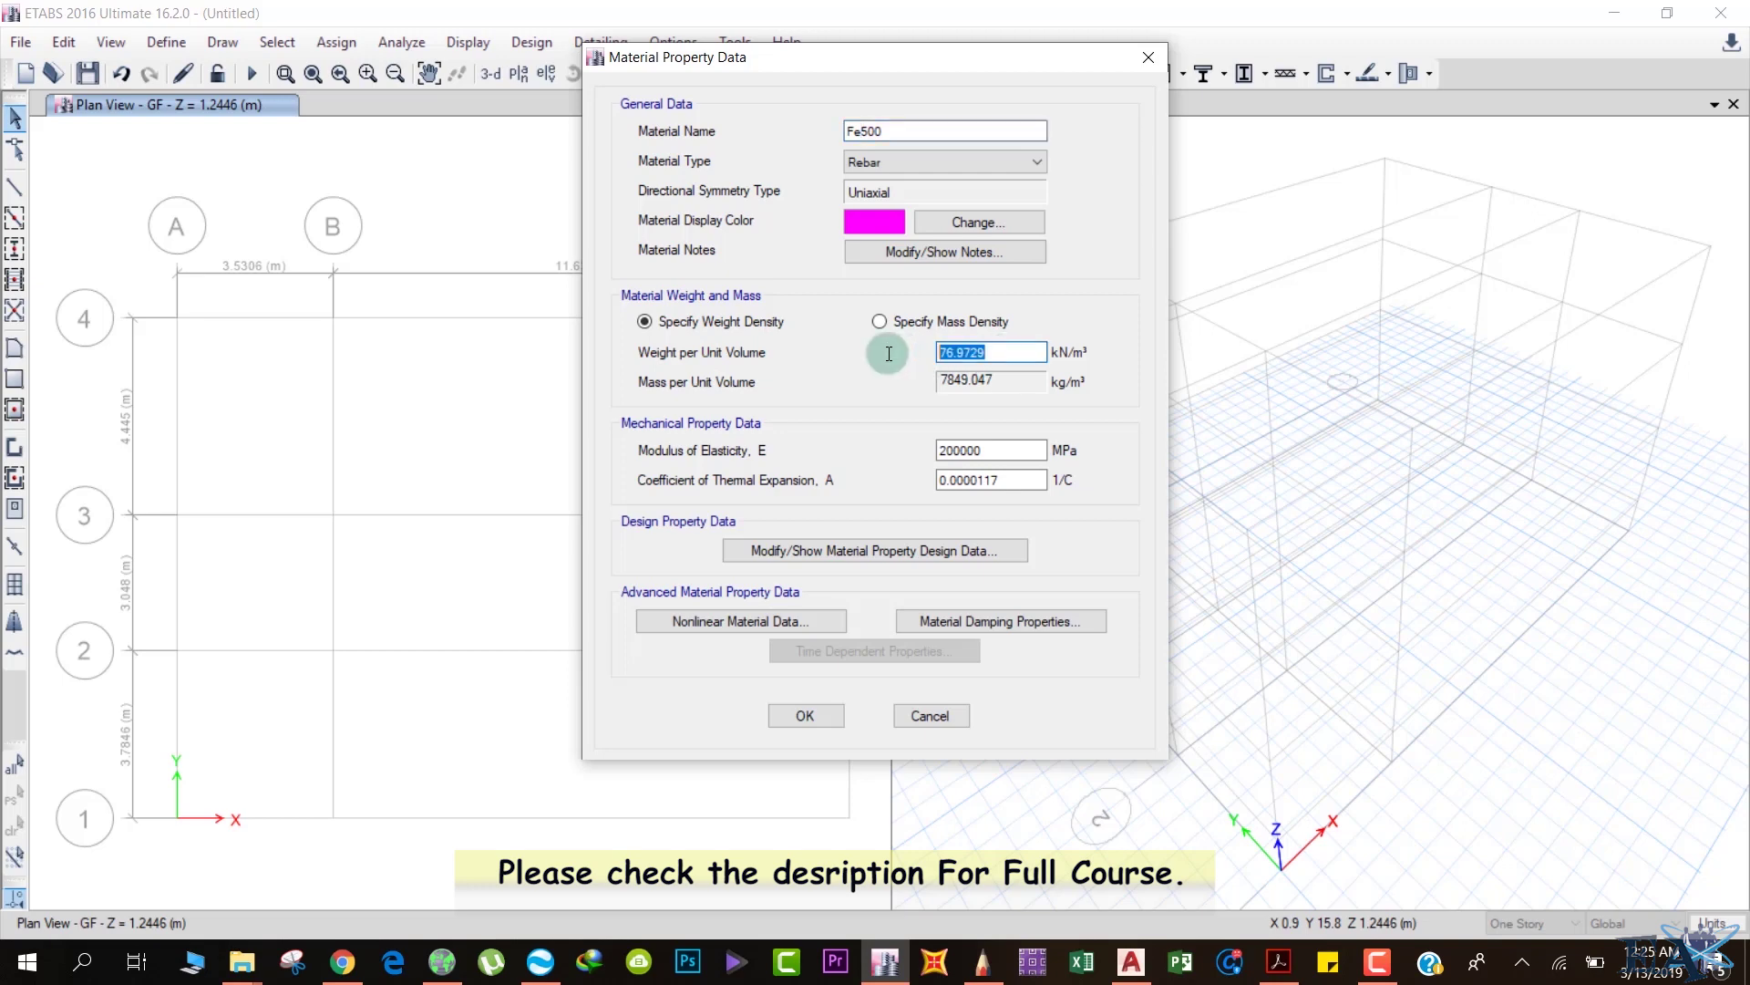
pyautogui.write('78.5')
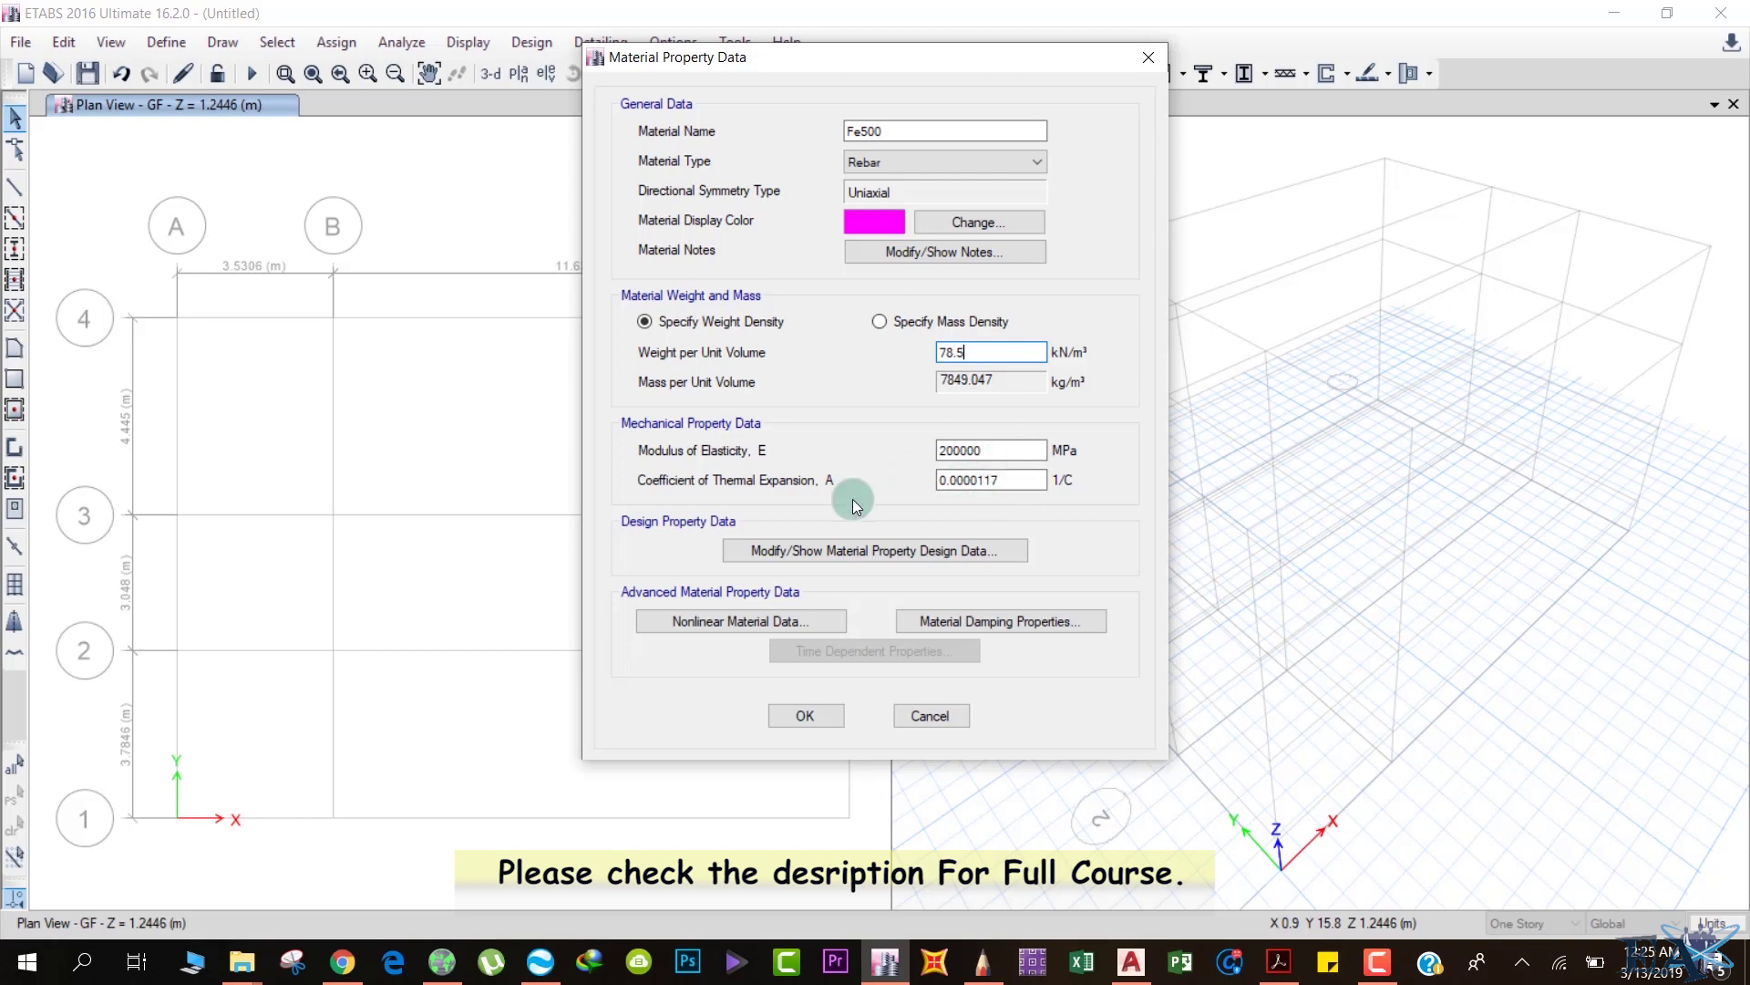
pyautogui.click(790, 713)
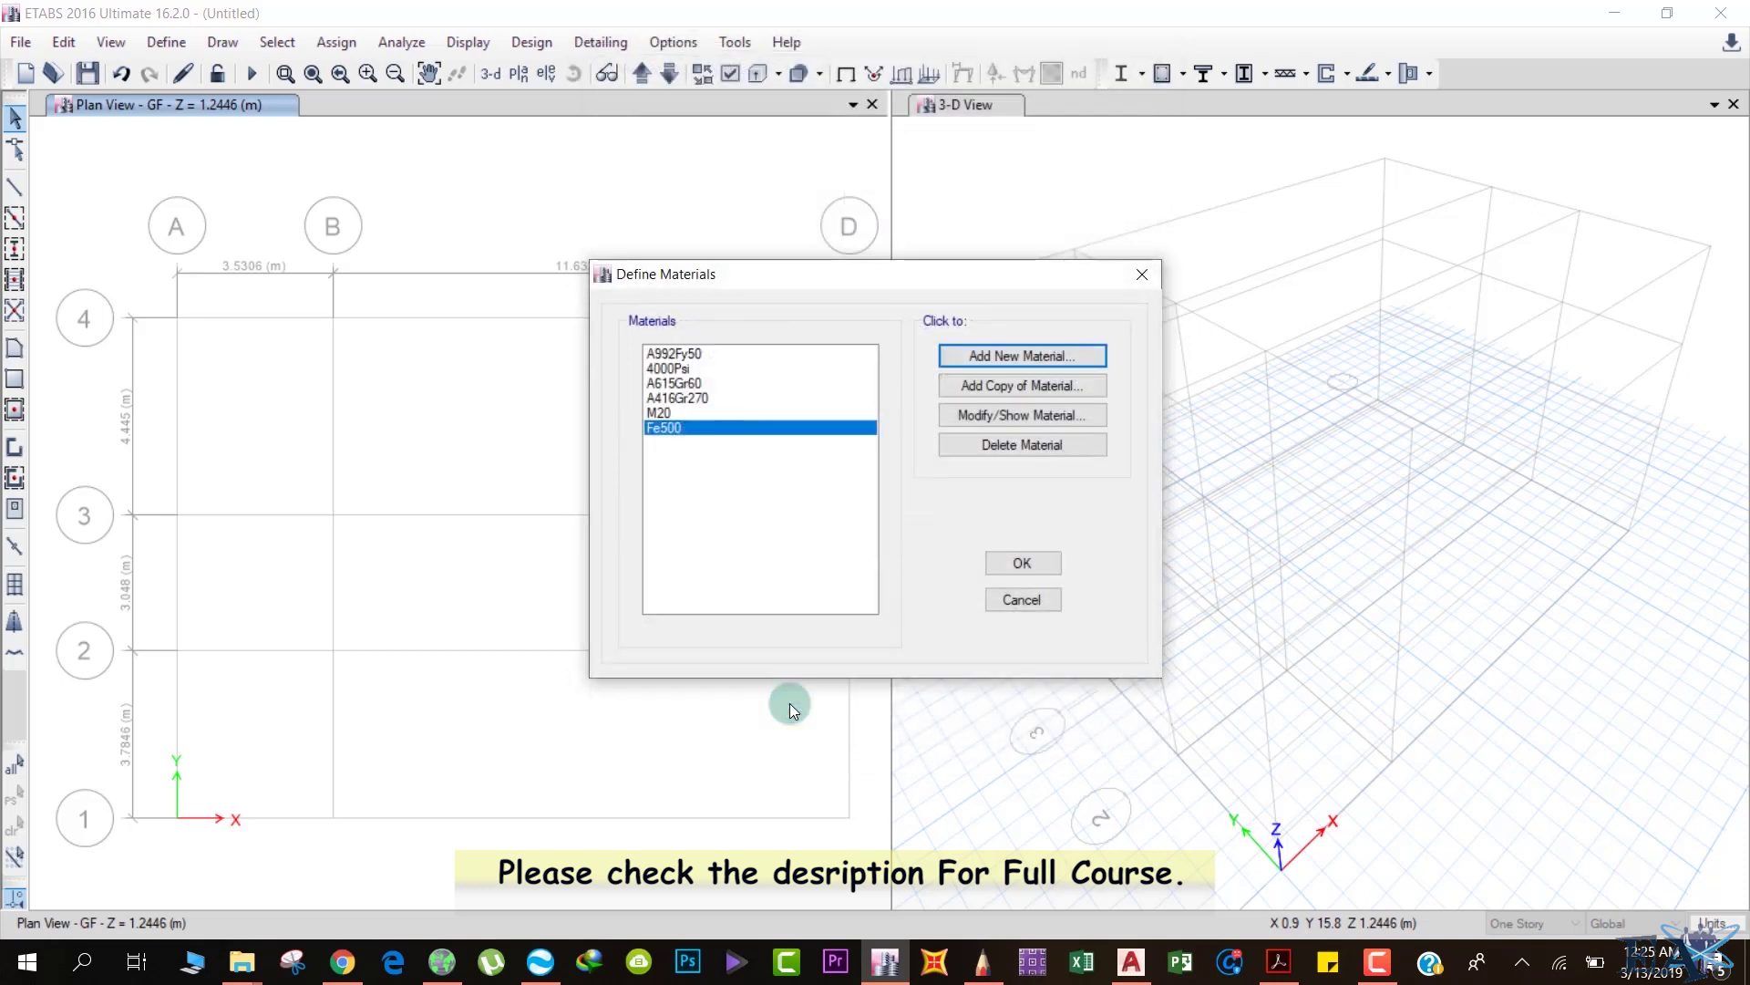
pyautogui.click(741, 414)
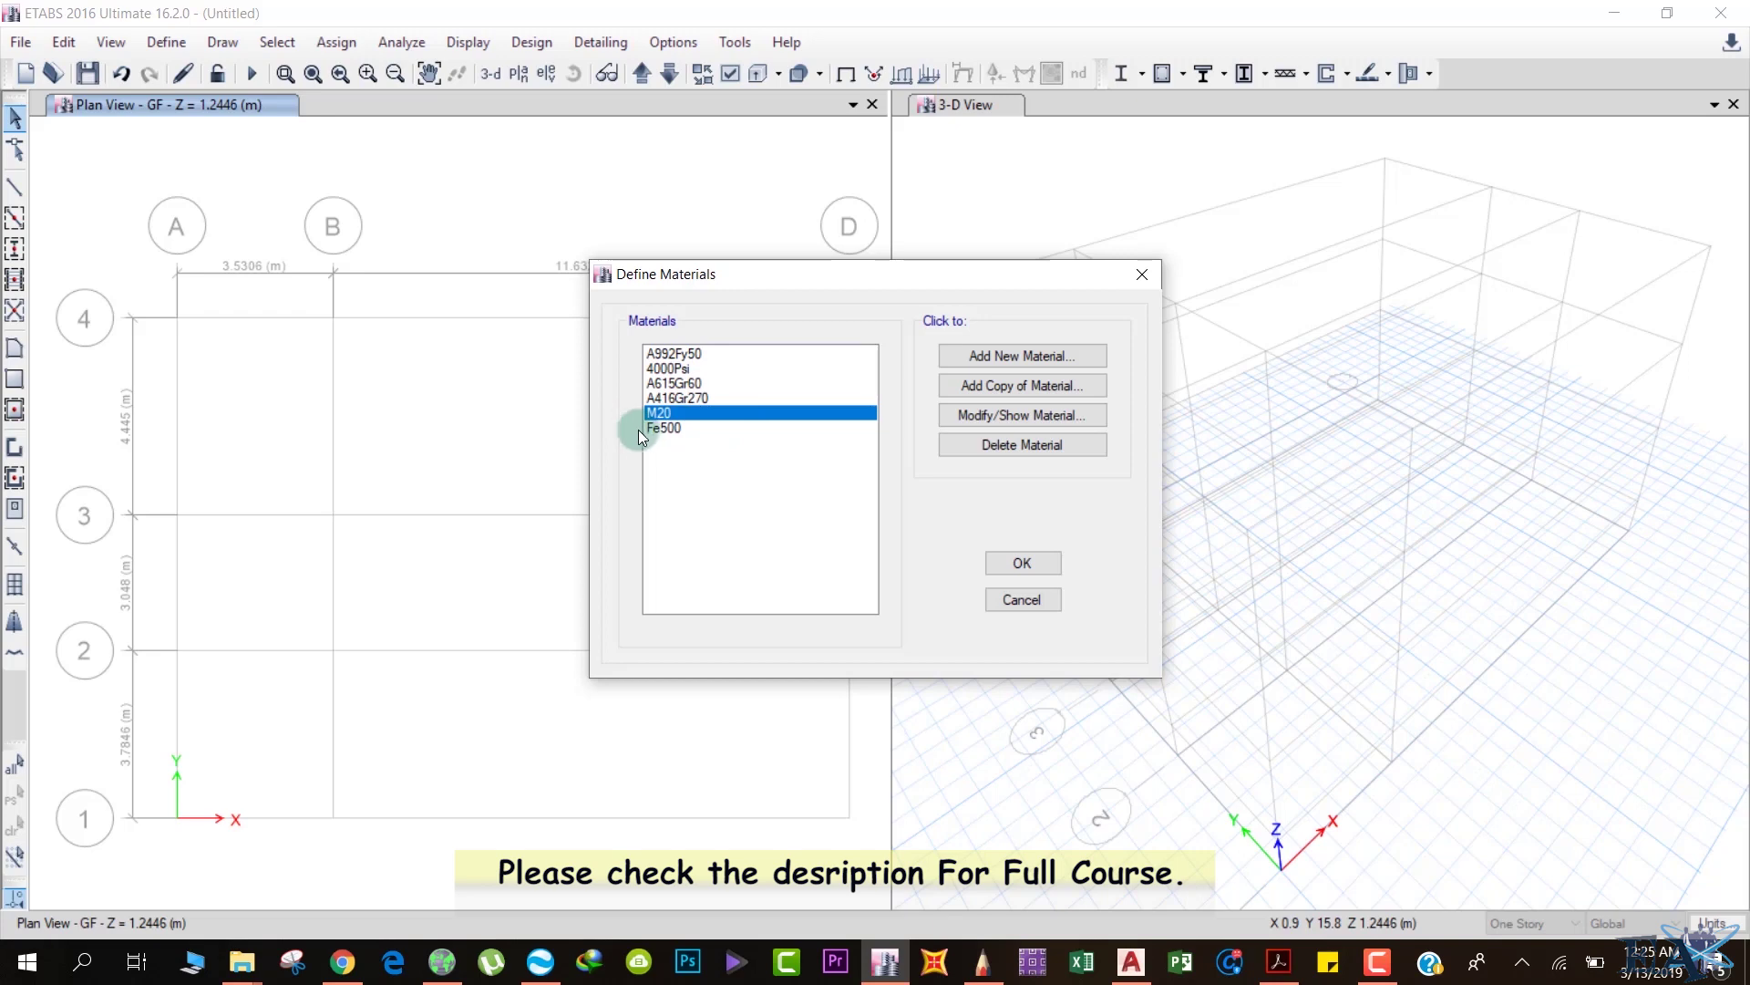
pyautogui.click(661, 416)
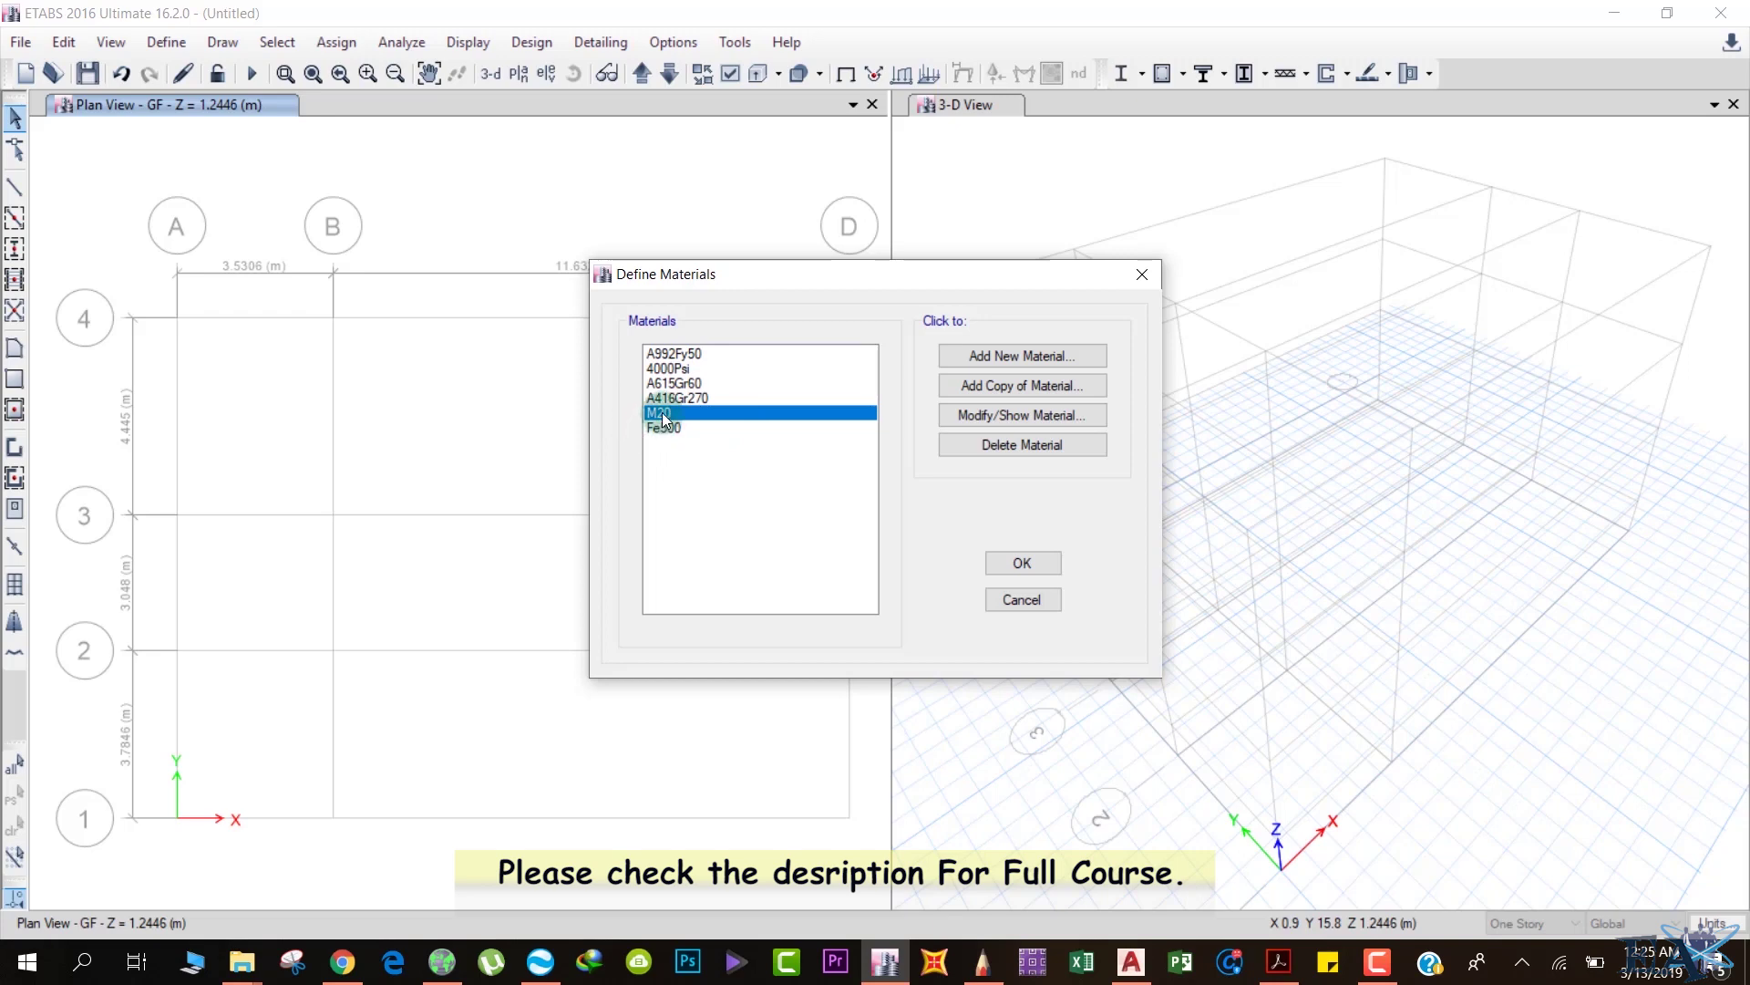